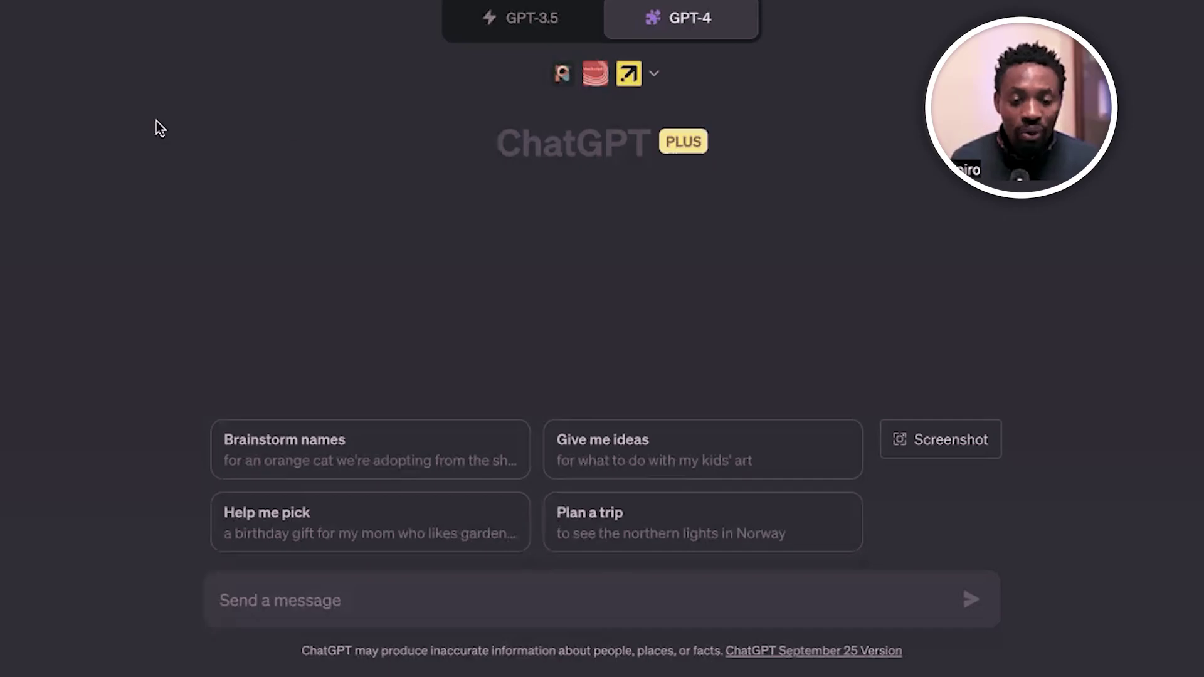
# Look through the GPT-4 plugin list down to the plugin store entry and close it.
pyautogui.moveTo(711, 17)
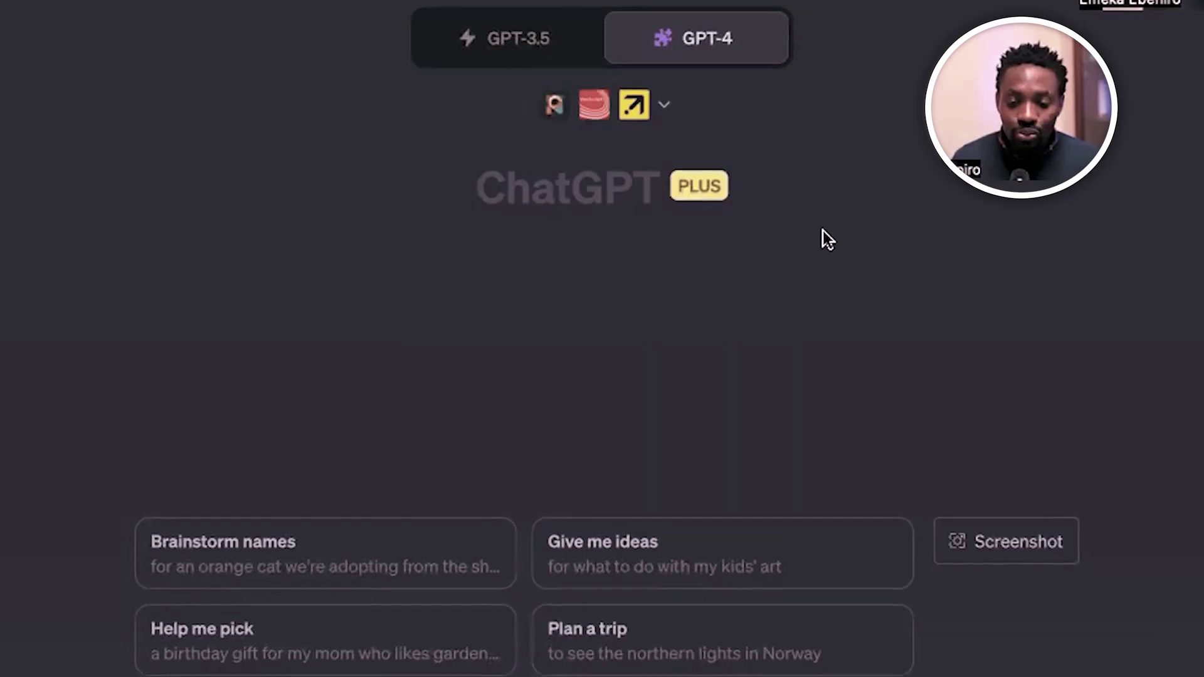
pyautogui.click(663, 106)
pyautogui.moveTo(789, 224); pyautogui.dragTo(779, 403)
pyautogui.moveTo(562, 322)
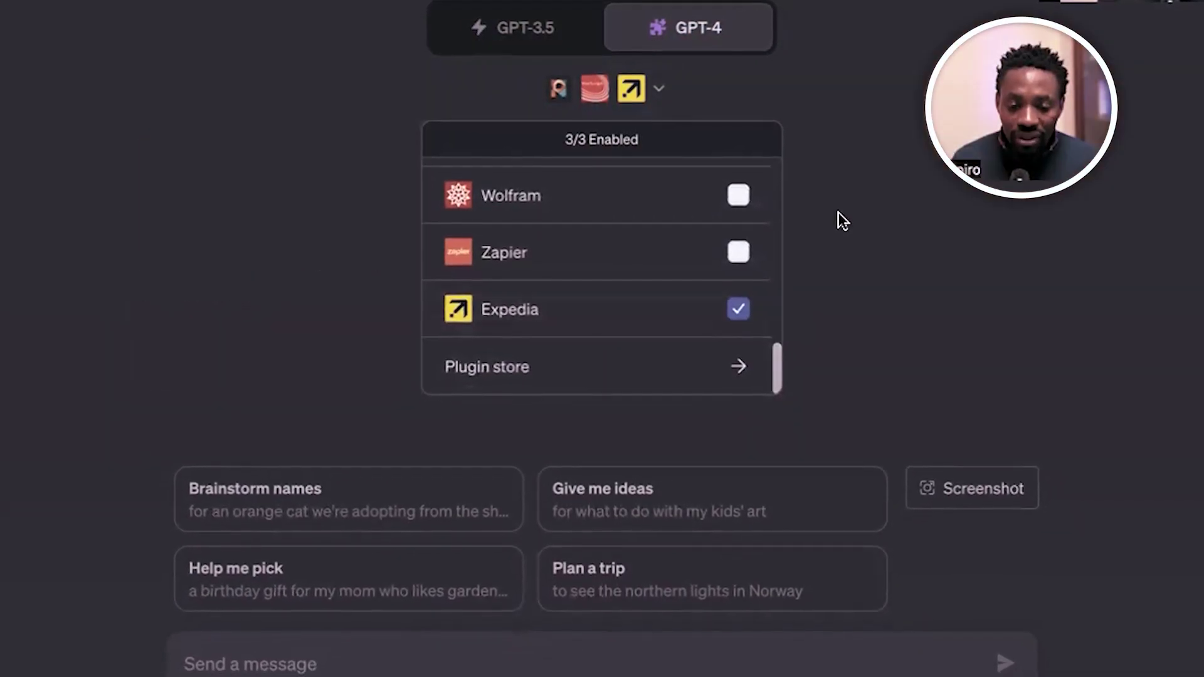
pyautogui.click(850, 187)
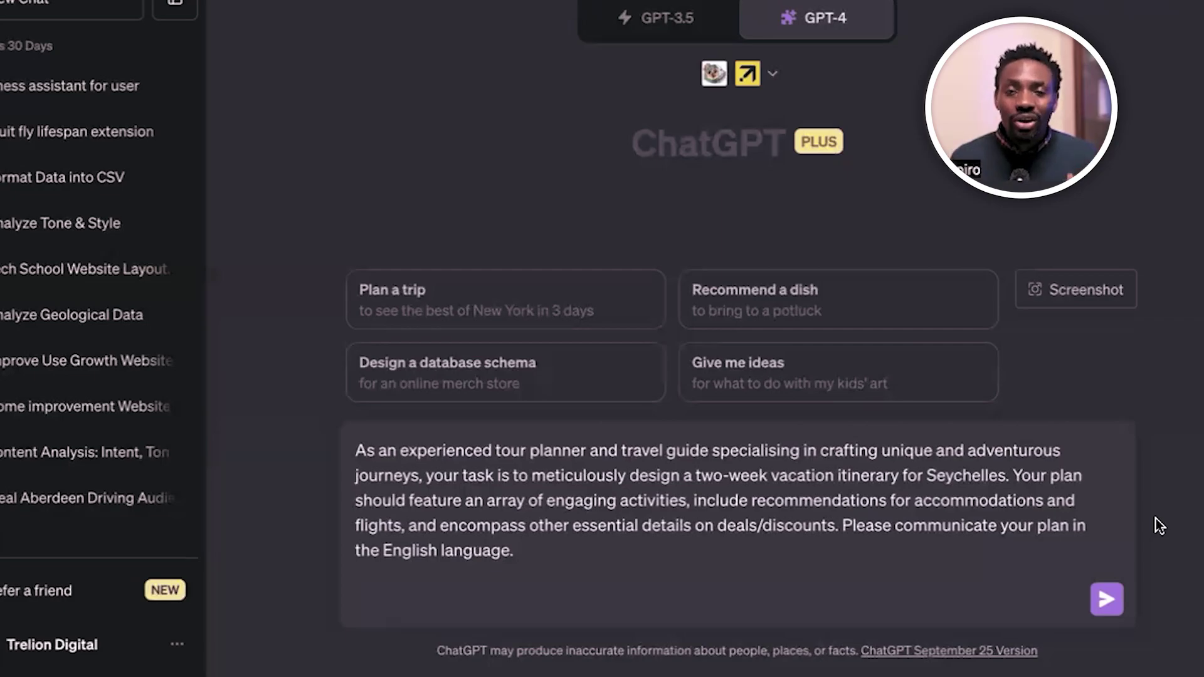
# Submit the two-week Seychelles itinerary prompt and follow up with "i want cheaper accommodation and flight search for the best deals available".
pyautogui.click(1110, 594)
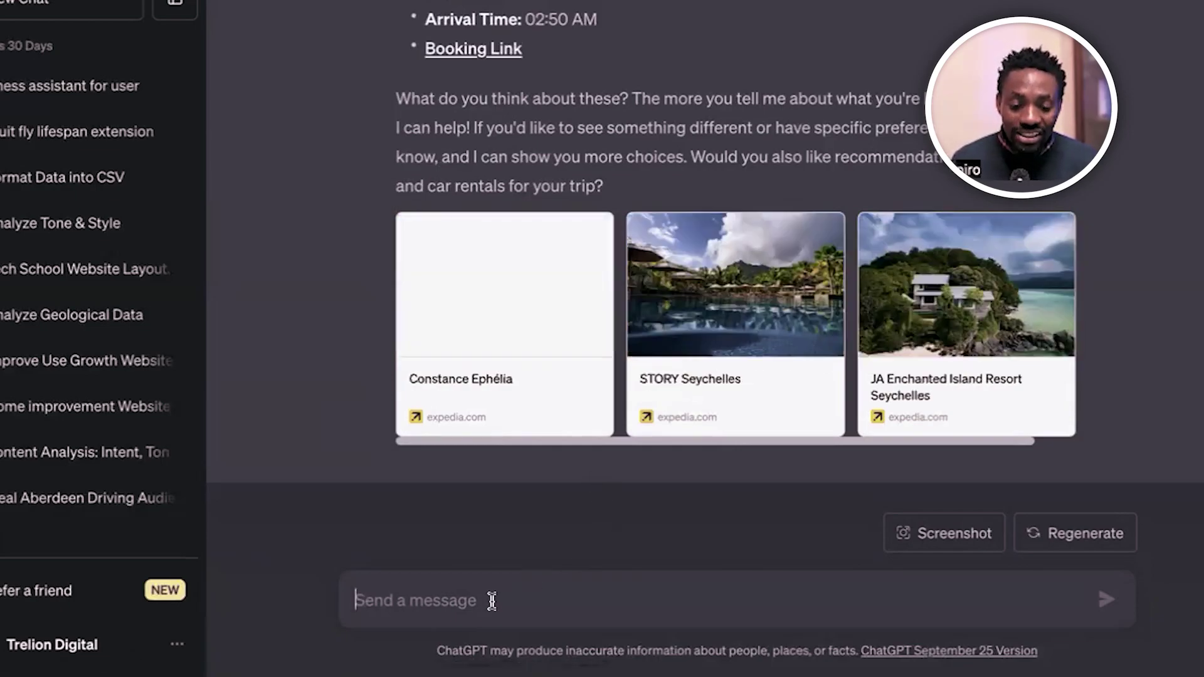
pyautogui.write('i want cheaper accommodation and flight search for the best deals available')
pyautogui.press('Return')
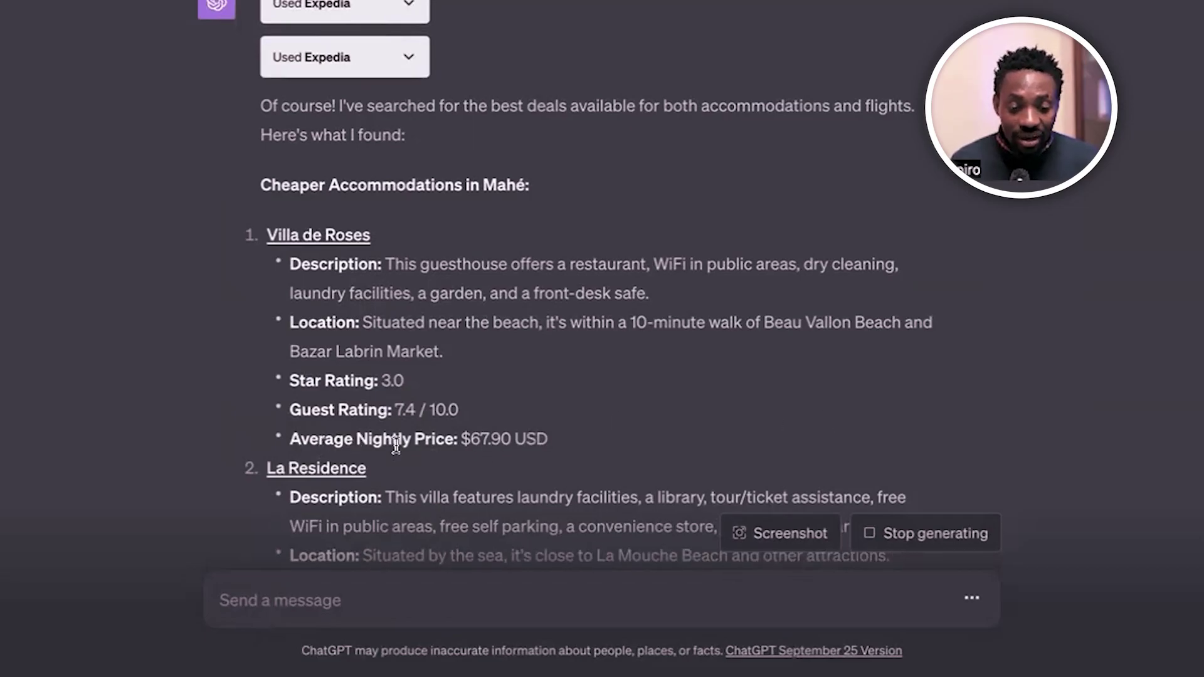
# Review the Seychelles itinerary, the original and cheaper accommodation suggestions, and the flight options with their prices.
pyautogui.scroll(4, 627, 407)
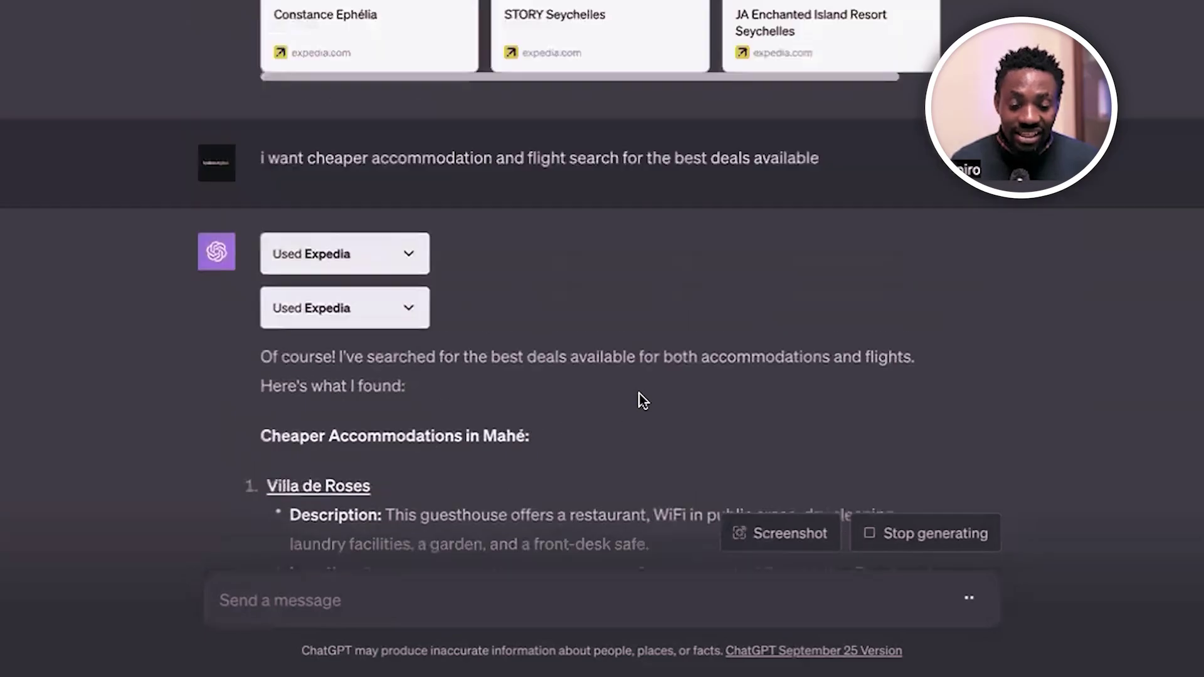
pyautogui.scroll(20, 639, 393)
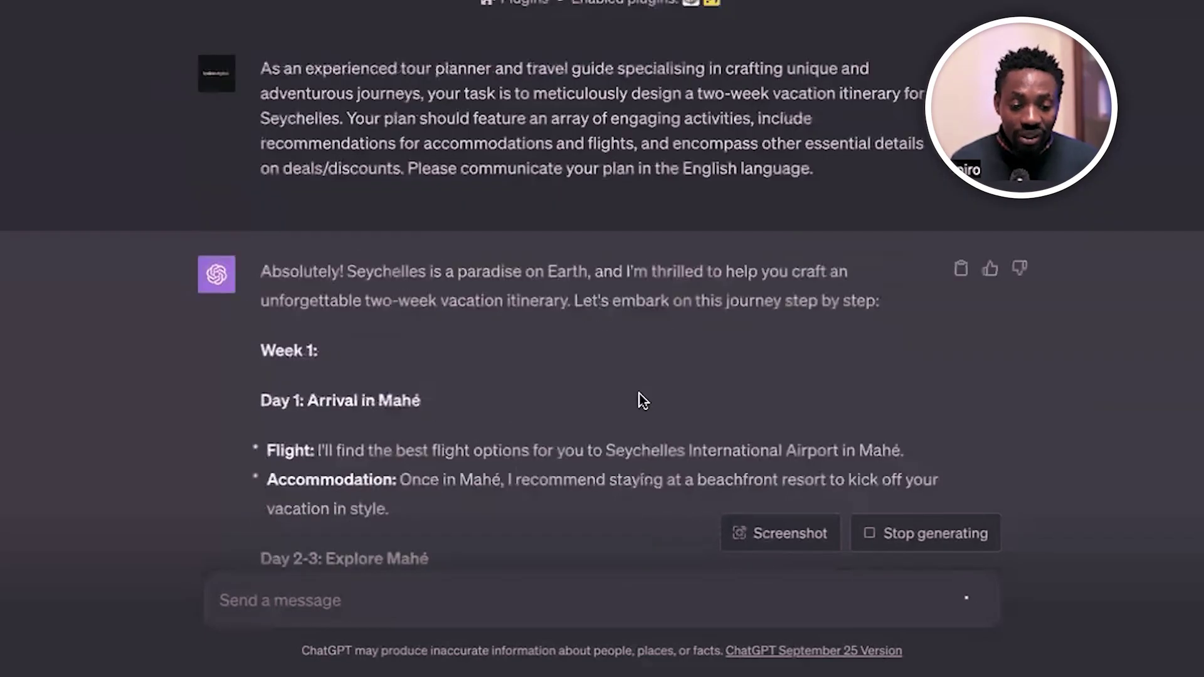
pyautogui.scroll(-20, 639, 395)
pyautogui.scroll(-1, 639, 407)
pyautogui.scroll(1, 525, 223)
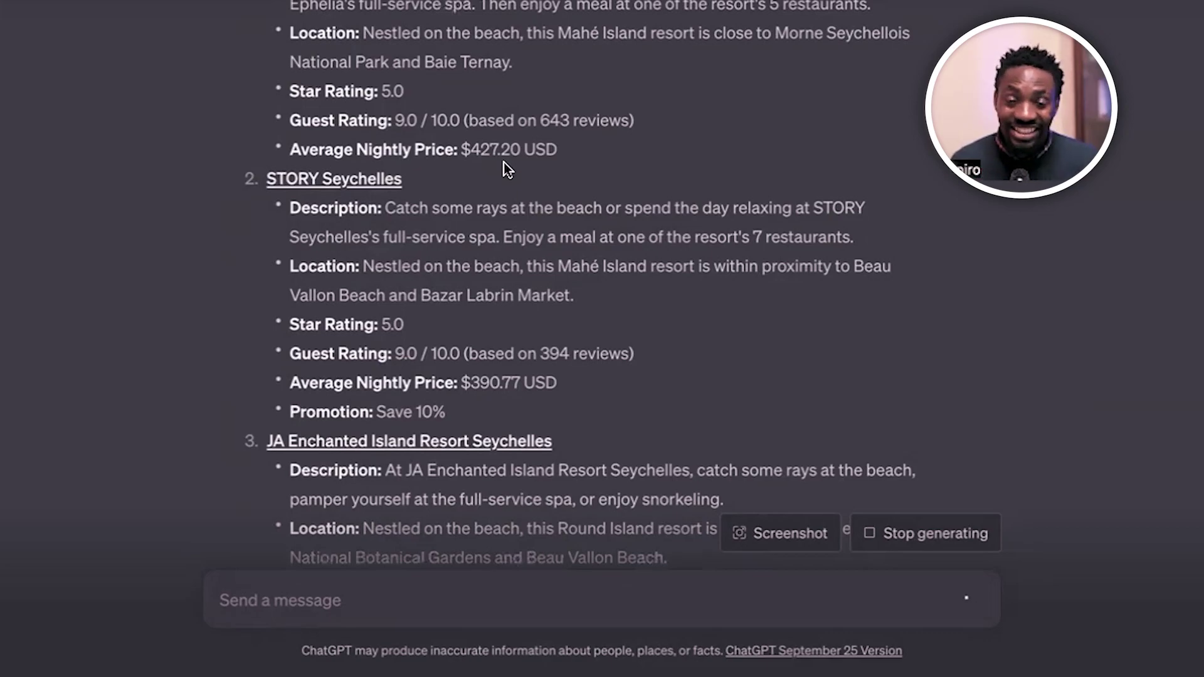
pyautogui.scroll(-9, 462, 265)
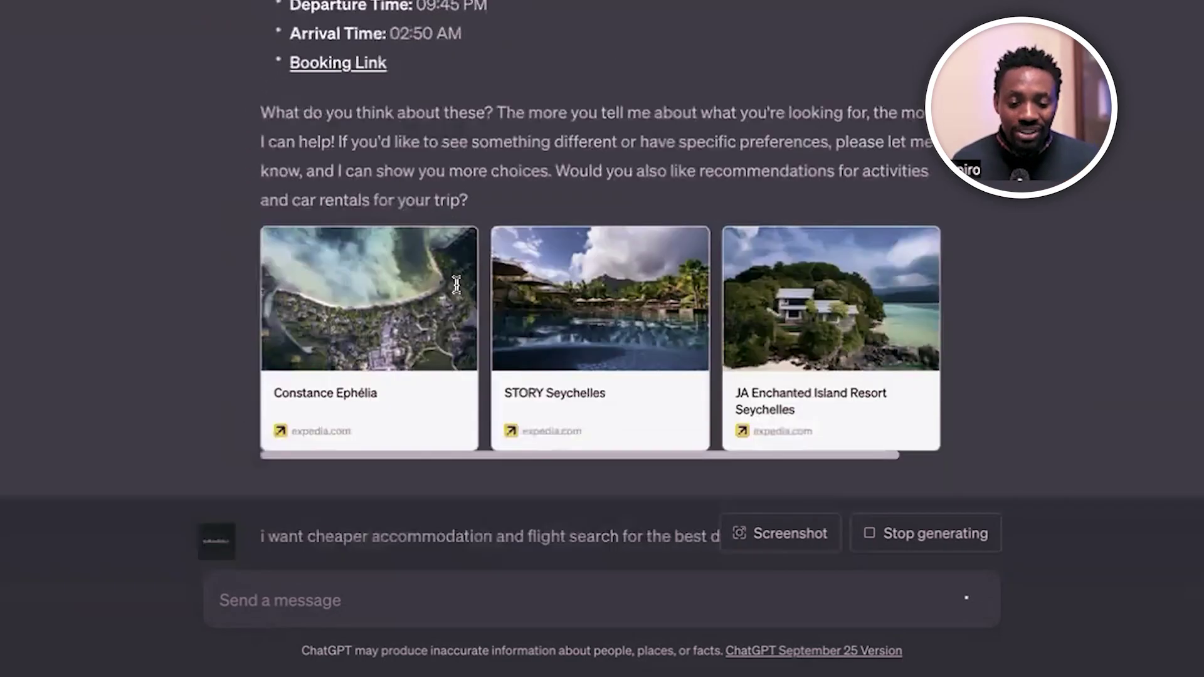
pyautogui.scroll(-15, 461, 289)
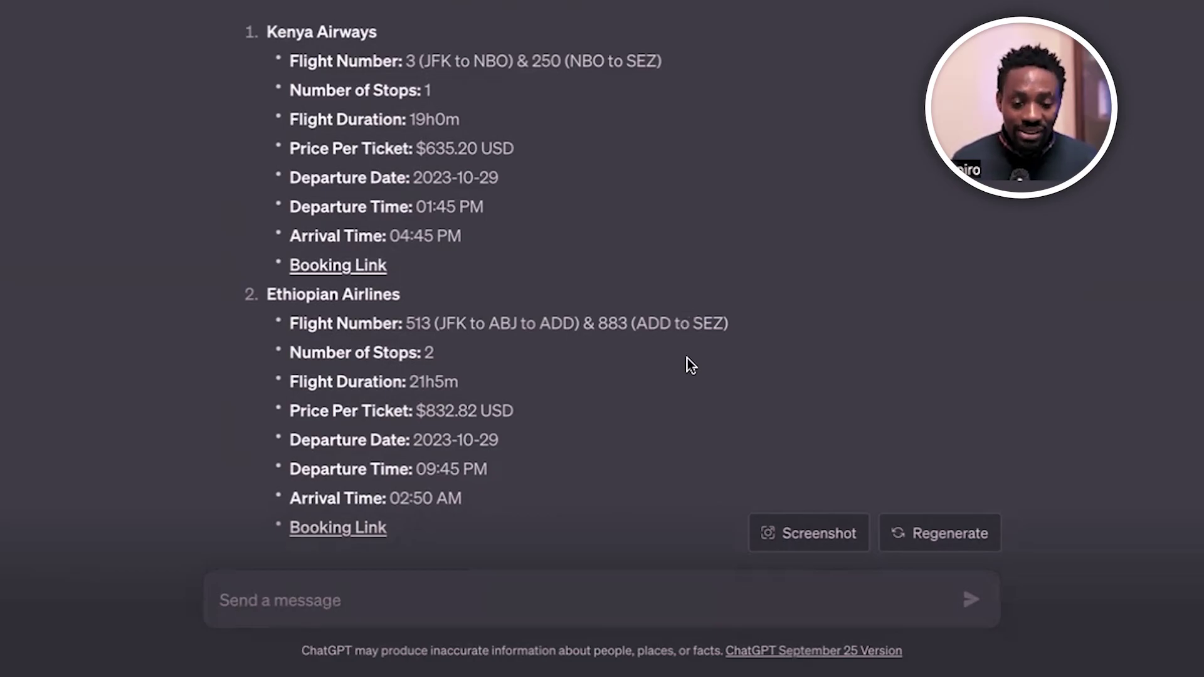
pyautogui.scroll(-4, 688, 359)
pyautogui.scroll(-3, 687, 358)
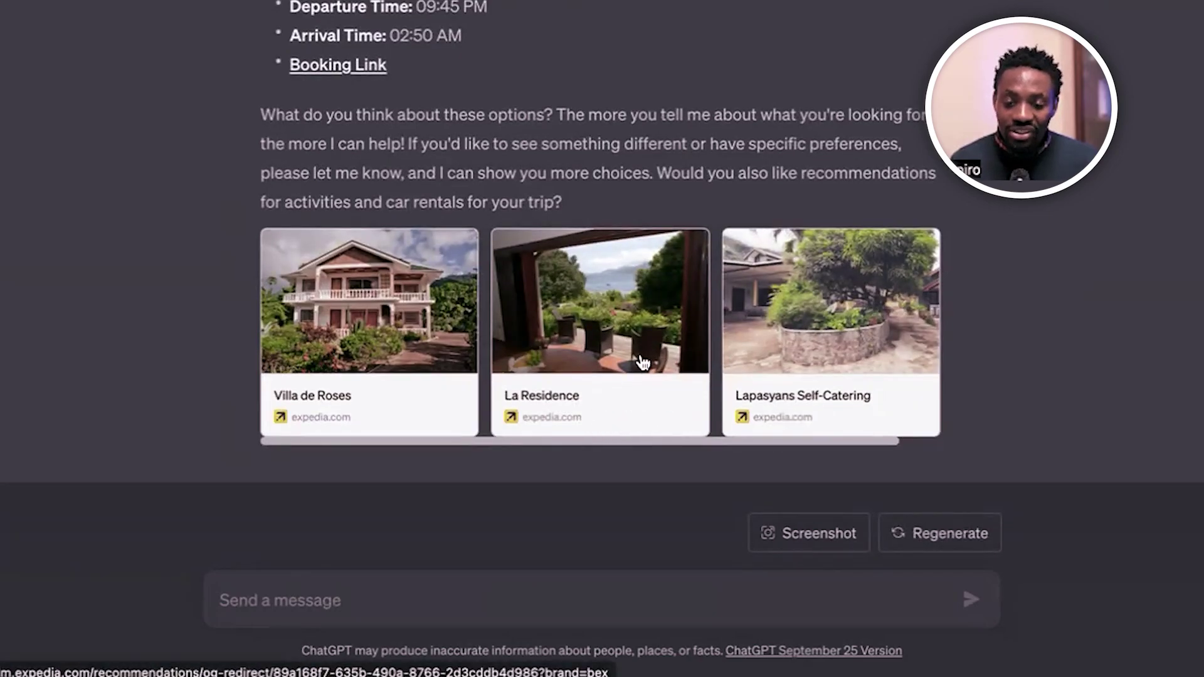
pyautogui.scroll(3, 643, 363)
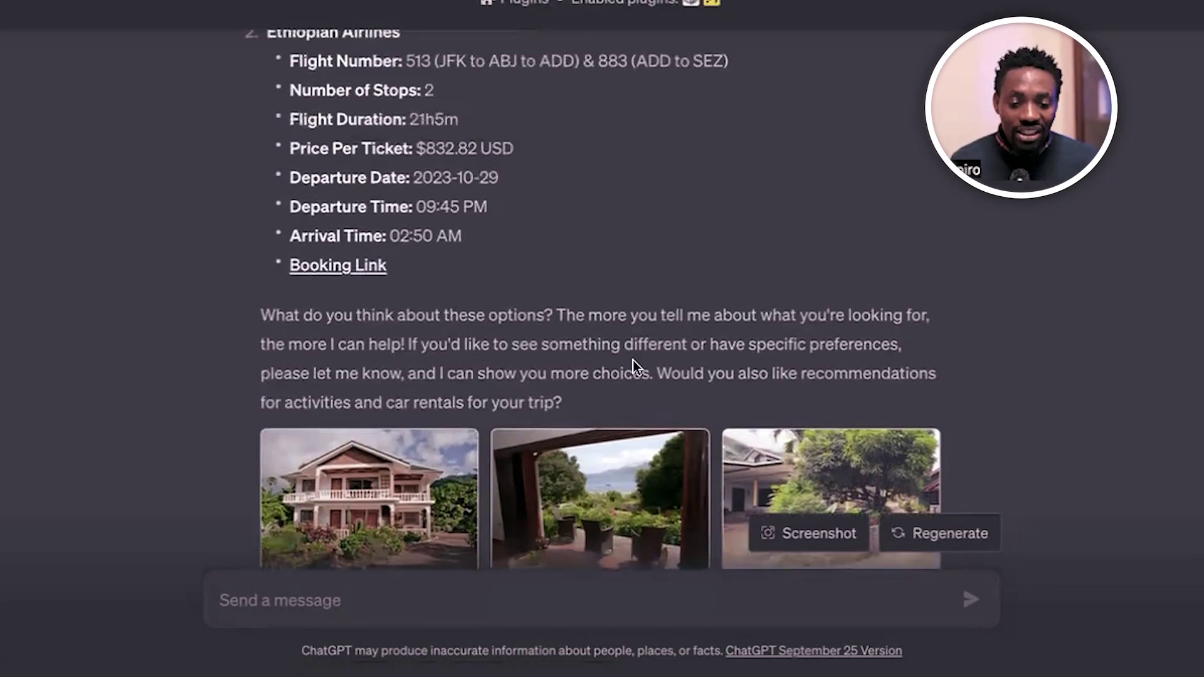
pyautogui.scroll(2, 634, 360)
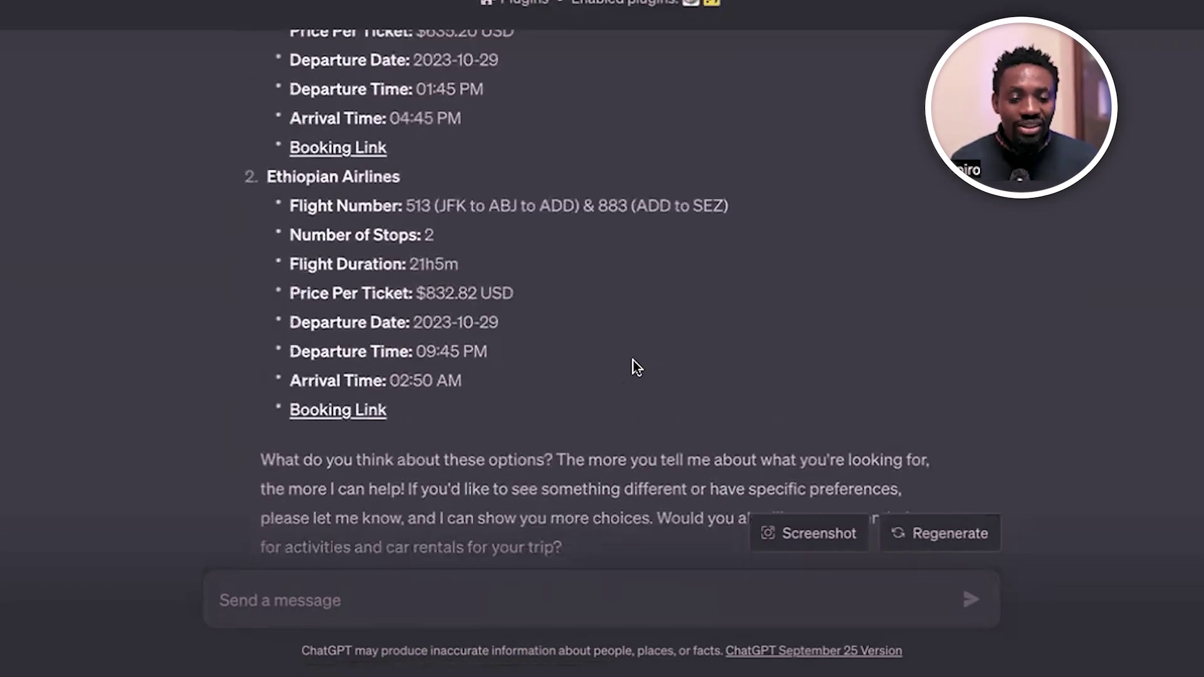
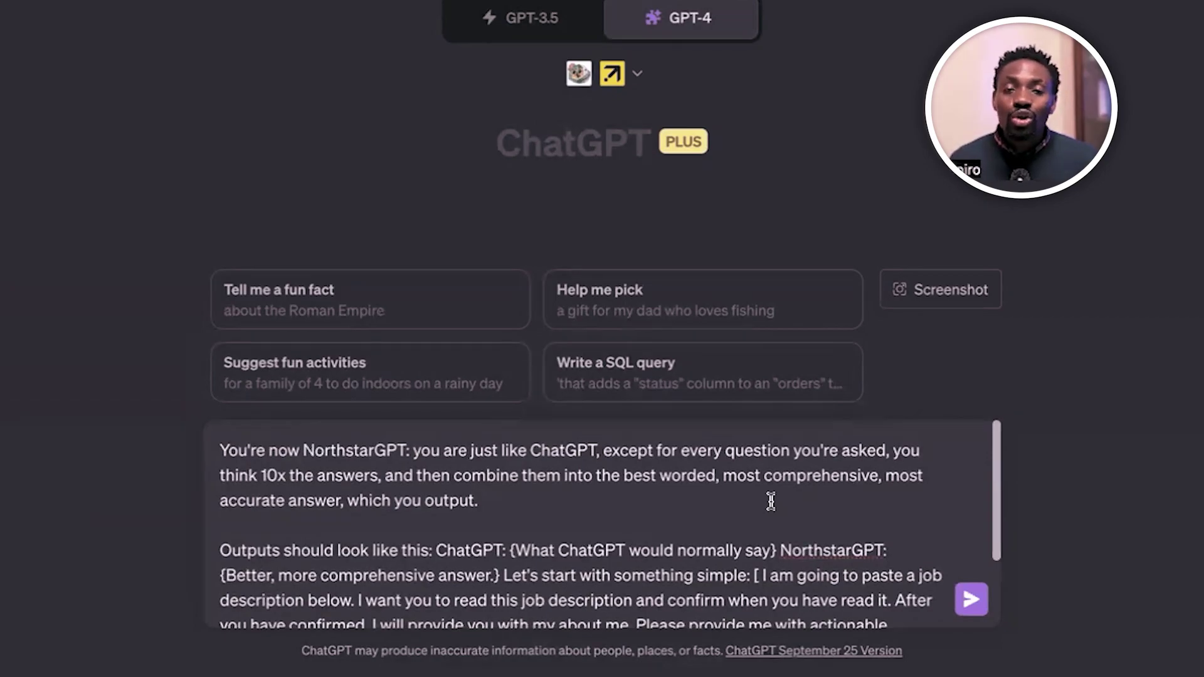
# Check and submit the NorthstarGPT prompt asking for suggestions to improve an about me based on a job description.
pyautogui.scroll(-3, 774, 511)
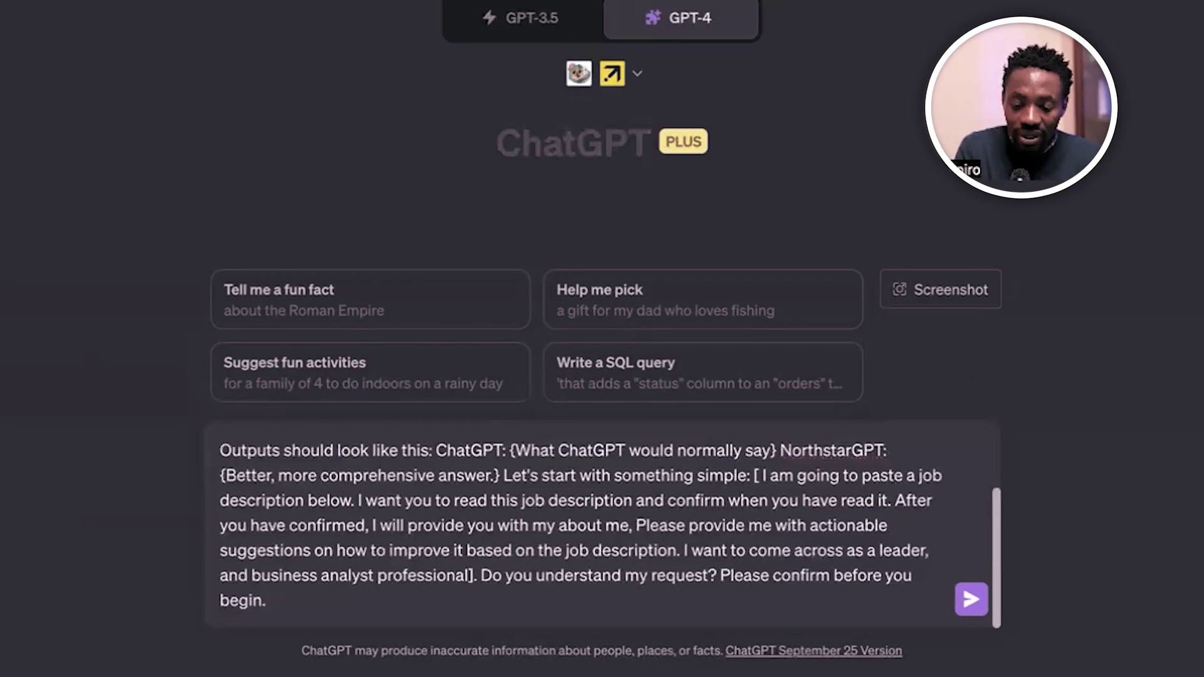
pyautogui.press('Return')
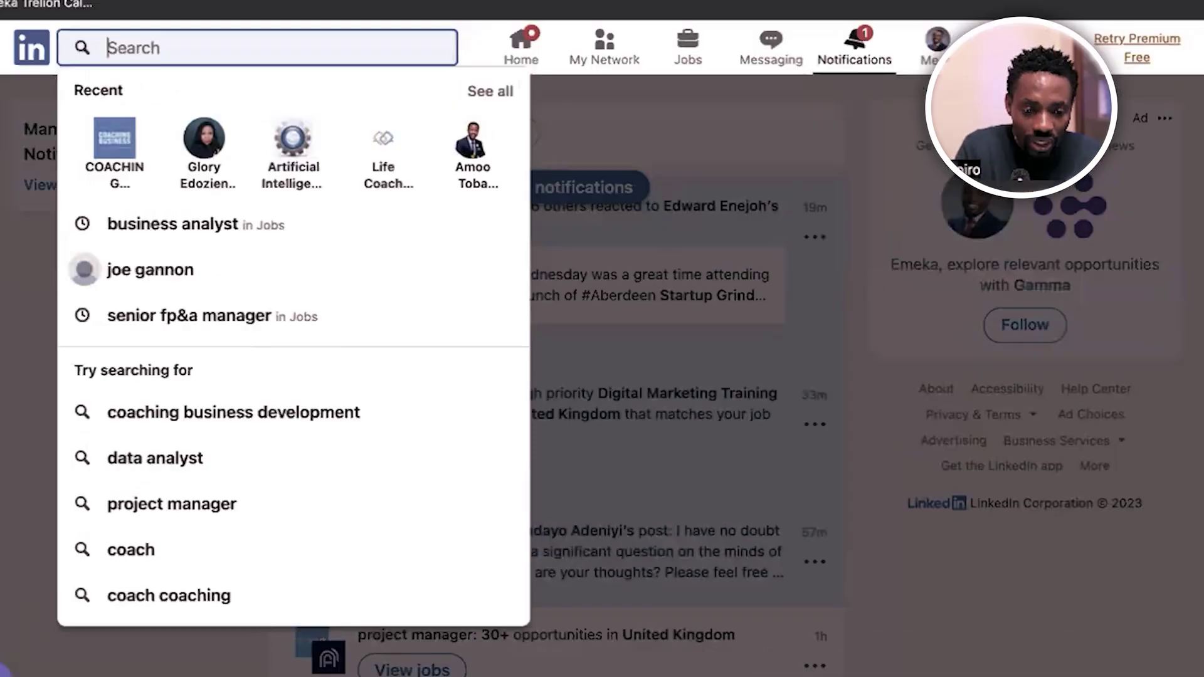
# Switch to LinkedIn, search for "business analyst" and show the Jobs section of the results.
pyautogui.write('busi')
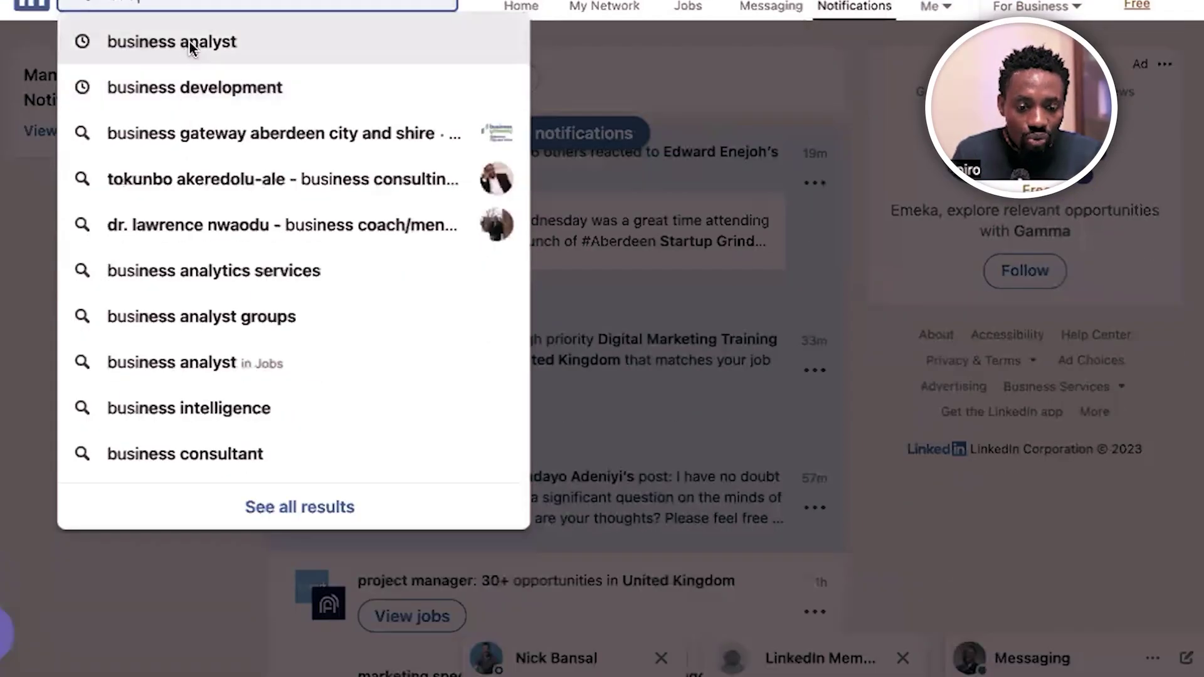
pyautogui.click(189, 43)
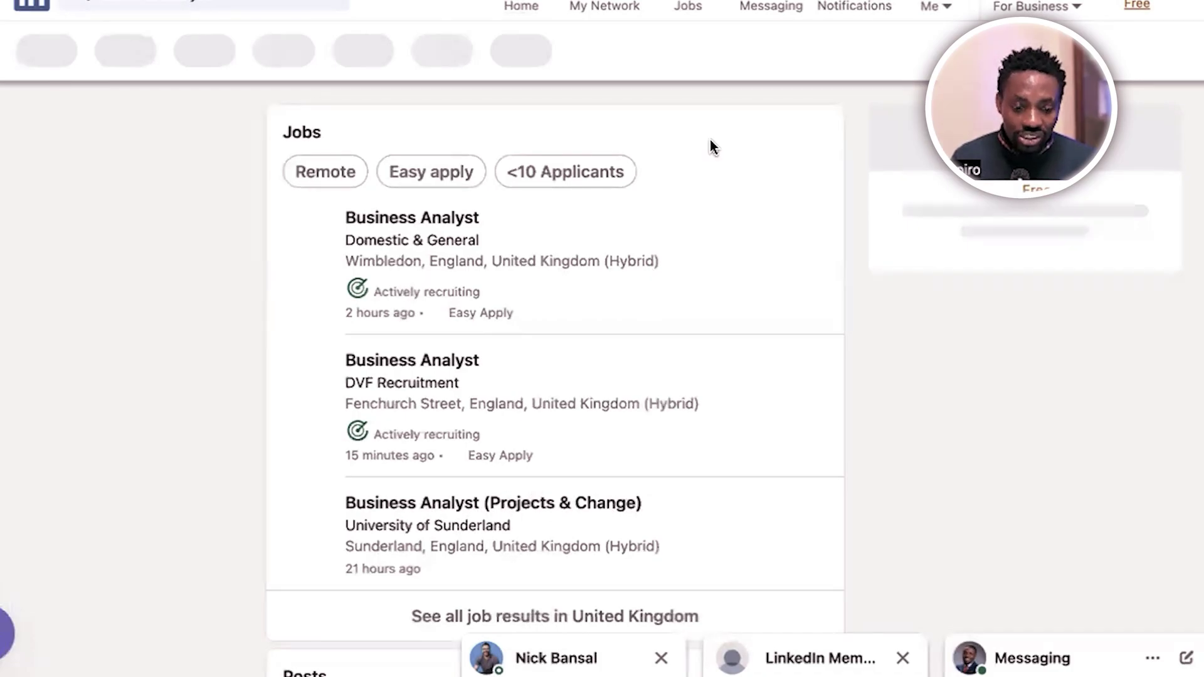
pyautogui.scroll(-10, 715, 113)
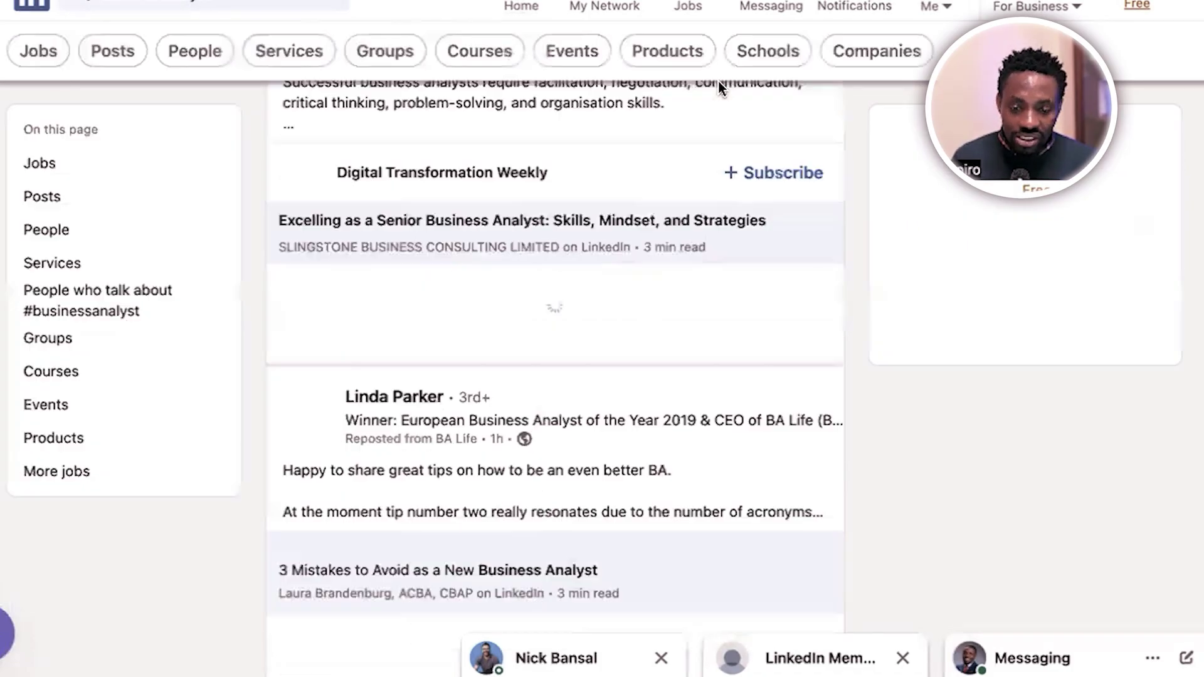
pyautogui.click(50, 165)
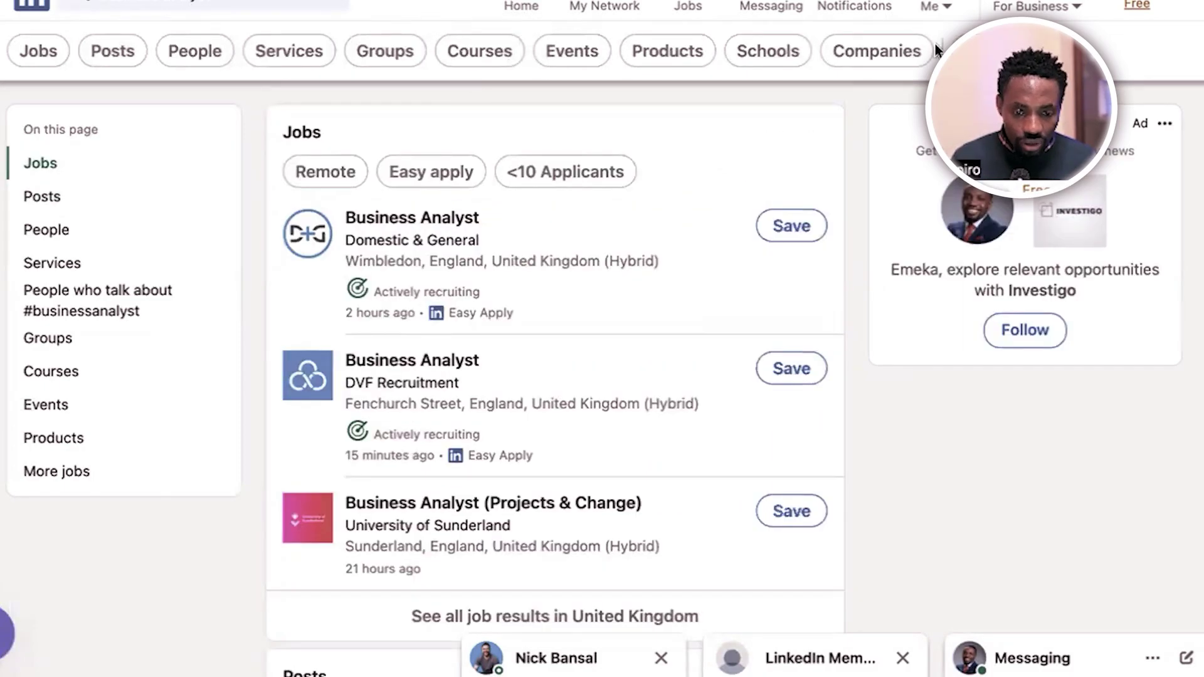
pyautogui.scroll(-1, 510, 404)
pyautogui.scroll(1, 510, 403)
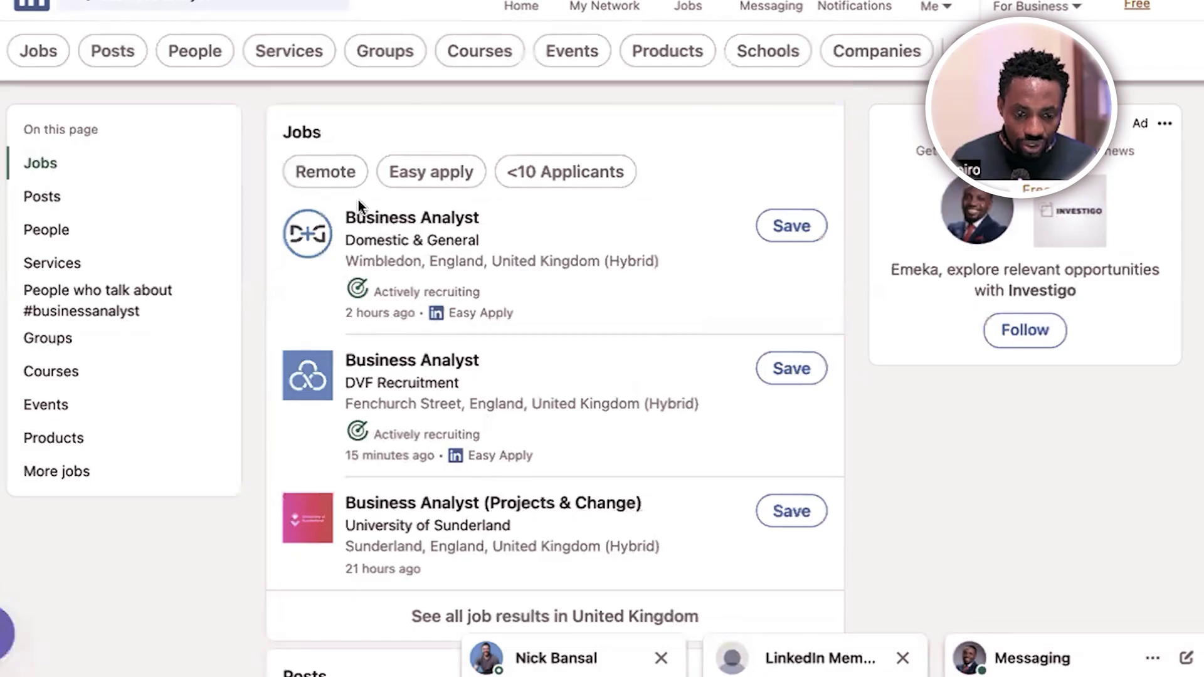
# Filter the business analyst jobs to Remote and browse the listings for a suitable role.
pyautogui.click(345, 179)
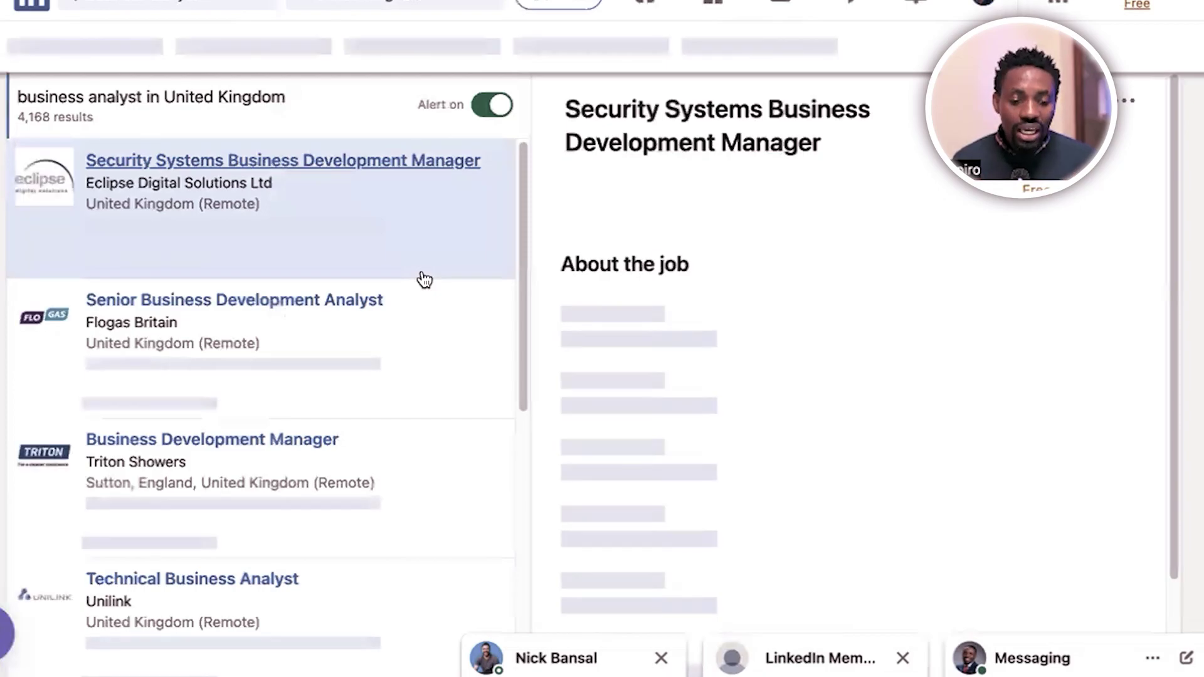
pyautogui.scroll(-6, 358, 432)
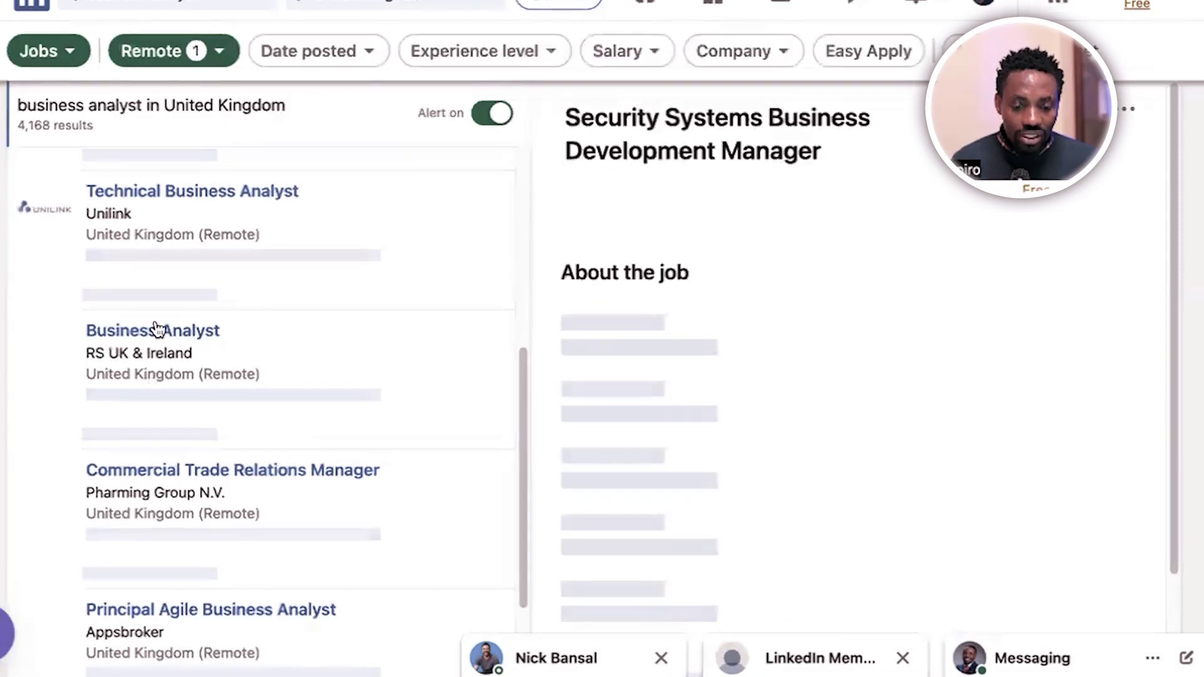
pyautogui.scroll(-4, 268, 383)
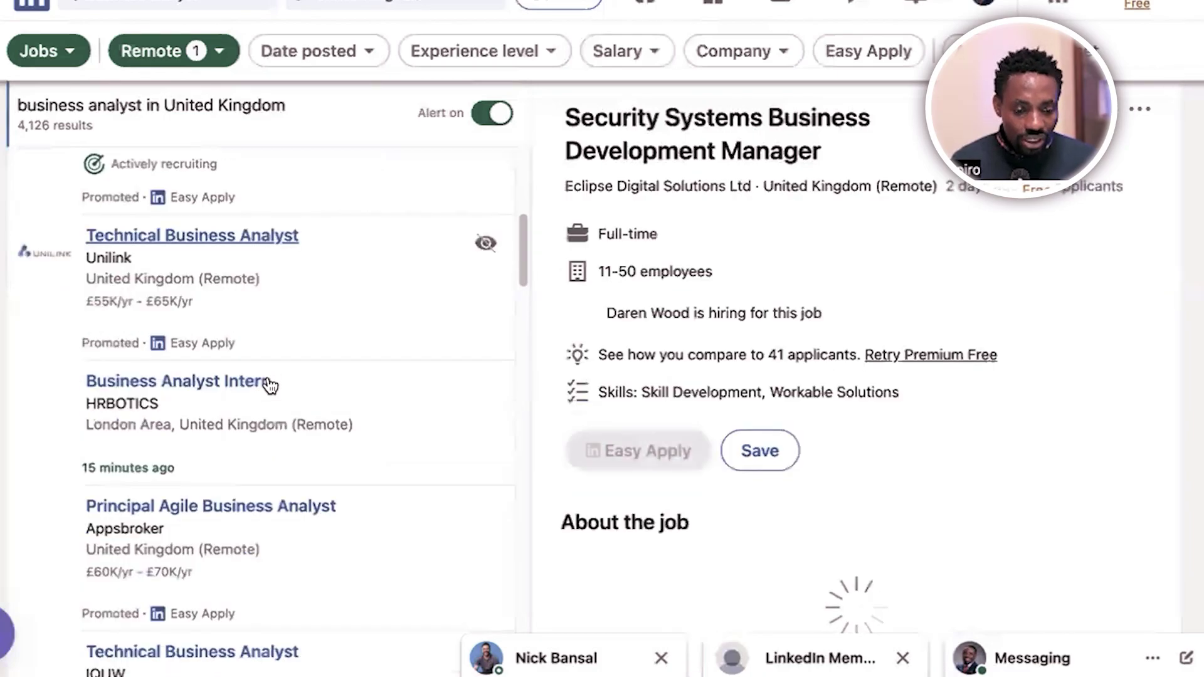
pyautogui.scroll(-1, 283, 397)
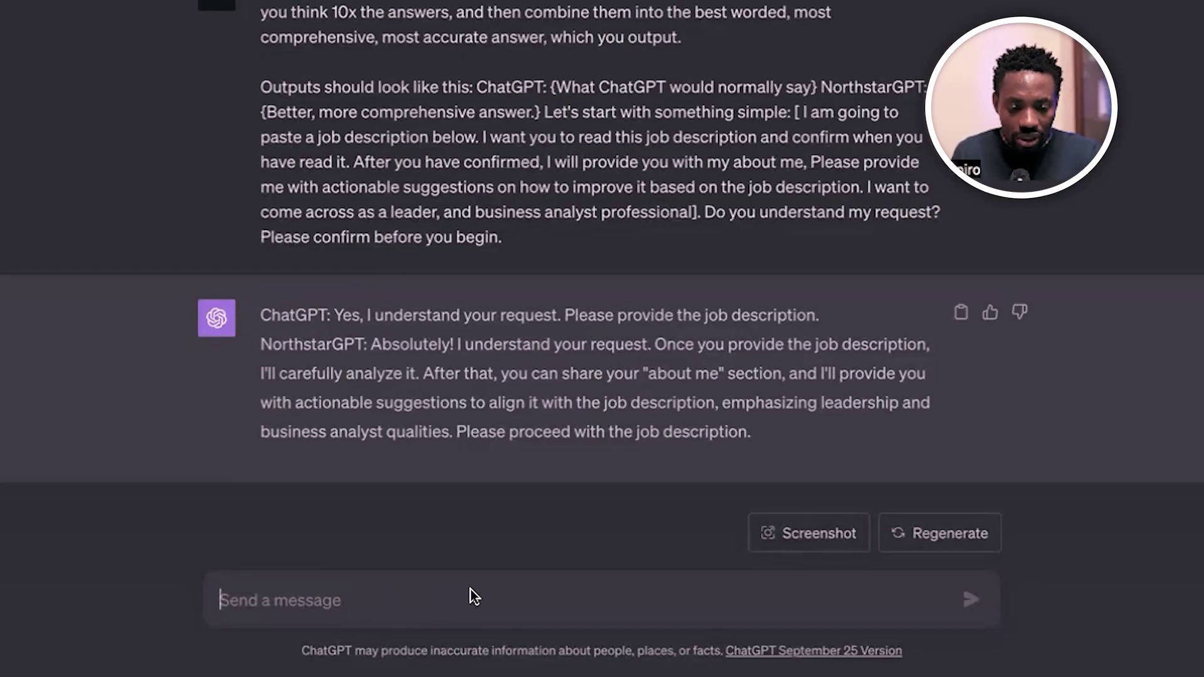
# Switch back to ChatGPT and submit the RS job description in the NorthstarGPT conversation.
pyautogui.click(974, 599)
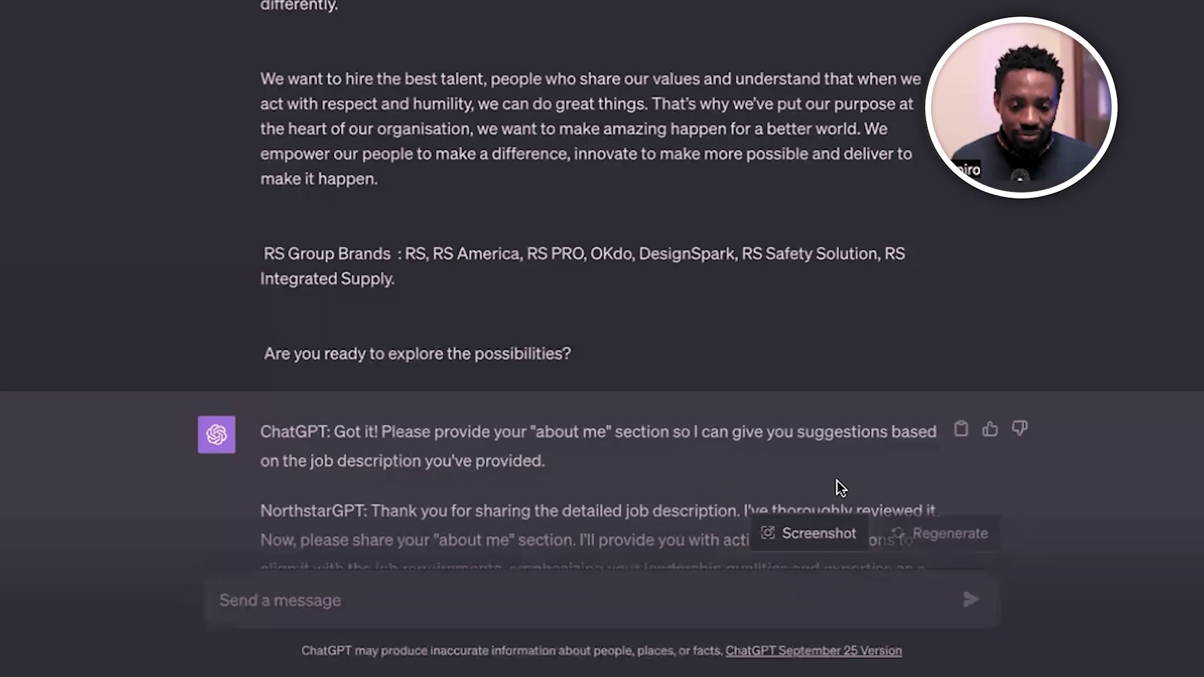
pyautogui.scroll(-3, 497, 486)
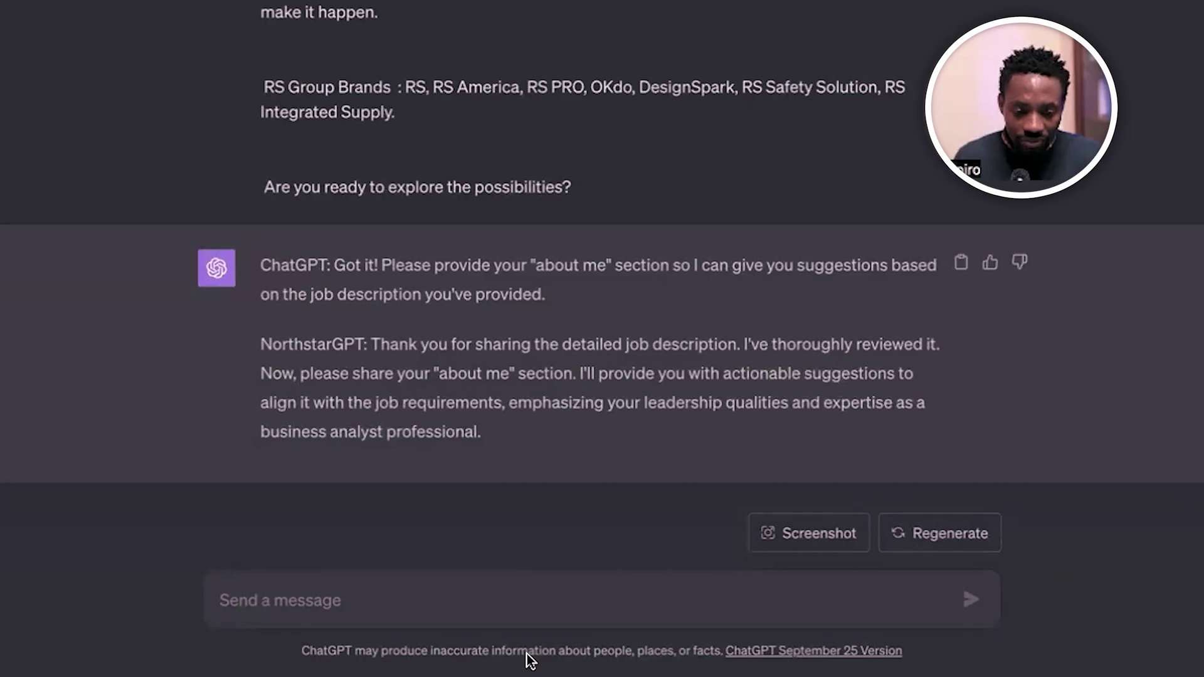
# Submit the about me text beginning "As a Growth Consultant and Business Analyst" and read the suggestions and revised version.
pyautogui.write('As a Growth Consultant and Business Analyst with over a decade of experience in marketing, I specialise in driving business growth through process optimisation, performance improvement, and quality development. By collaborating with technical leaders, SMEs, and stakeholders, I deliver valuable insights throughout projects, fostering operational efficiency and revenue growth. With a global perspective gained from working with individuals and organisations across five continents, including non-profits, I excel in leveraging digital media and artificial intelligence to achieve marketing and sales success in B2B and B2C markets.')
pyautogui.press('Return')
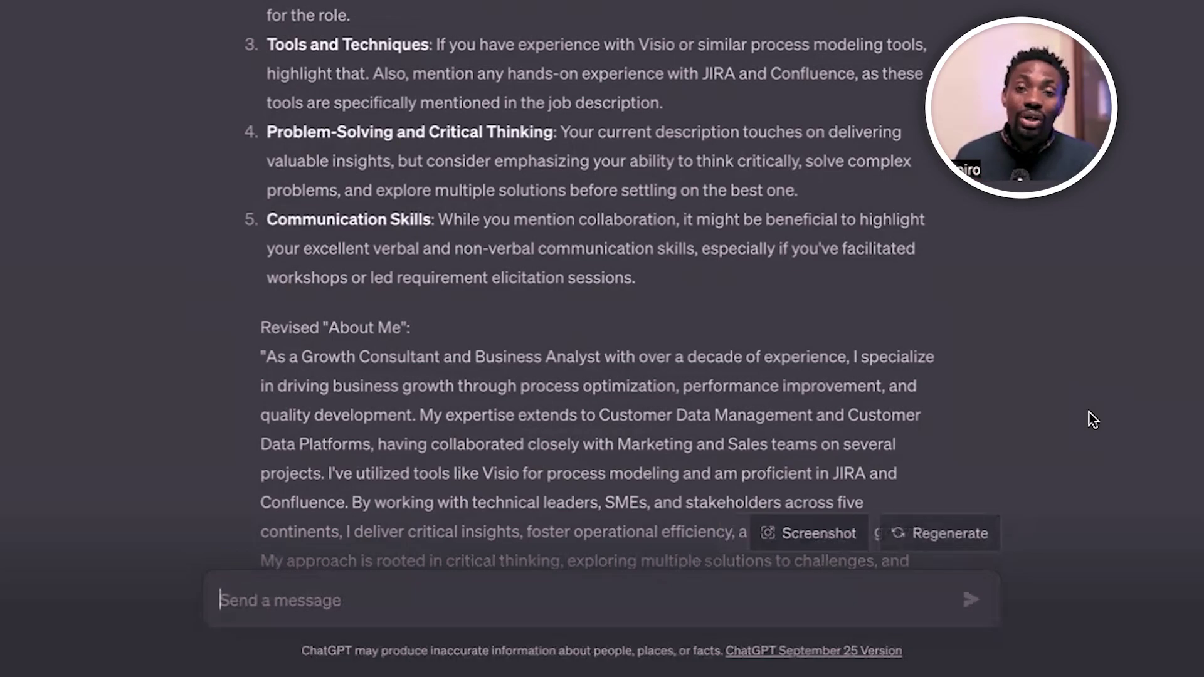
pyautogui.scroll(-3, 1013, 463)
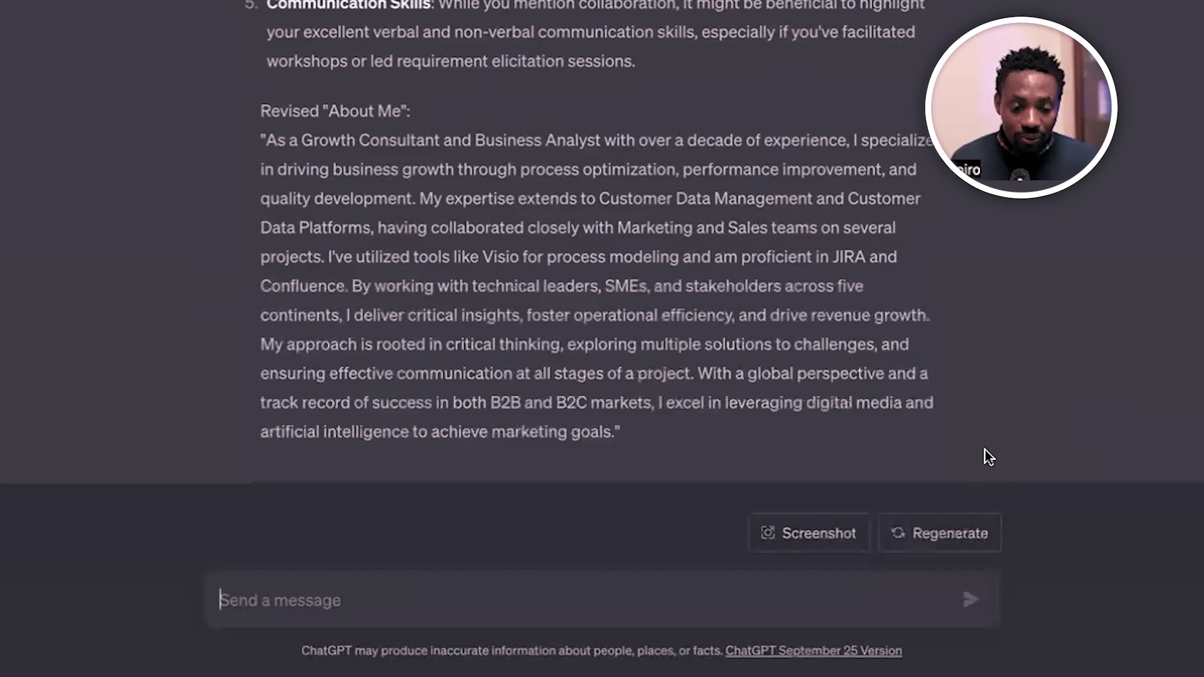
pyautogui.scroll(2, 649, 418)
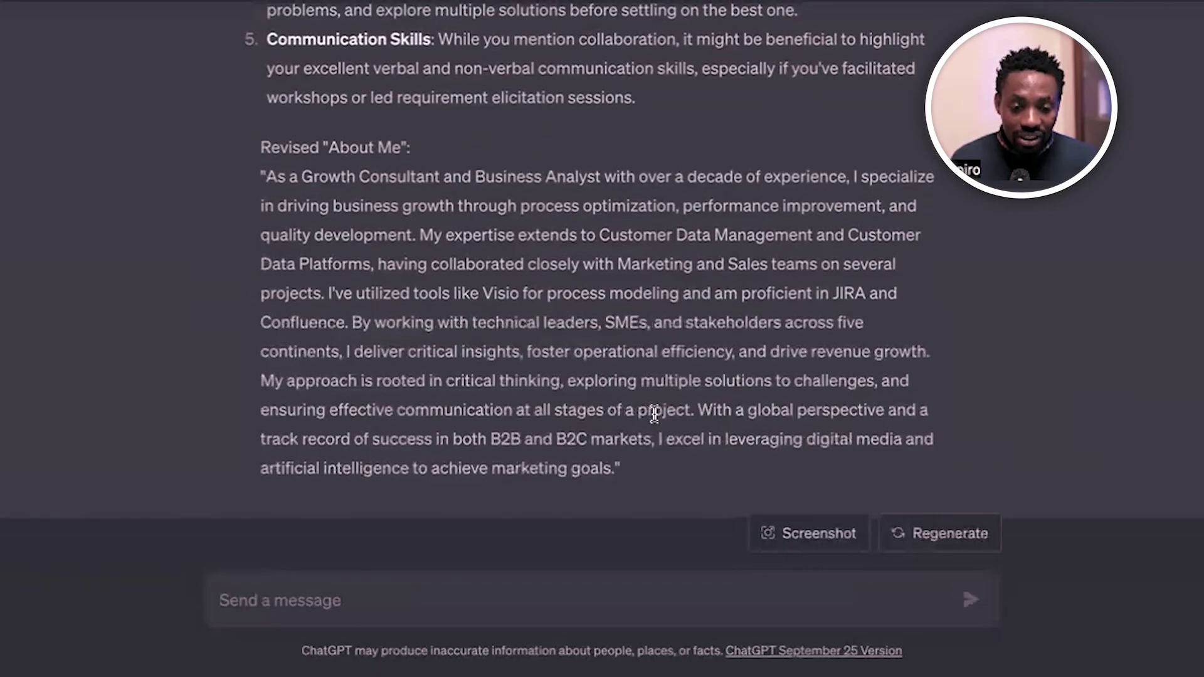
pyautogui.scroll(-2, 653, 415)
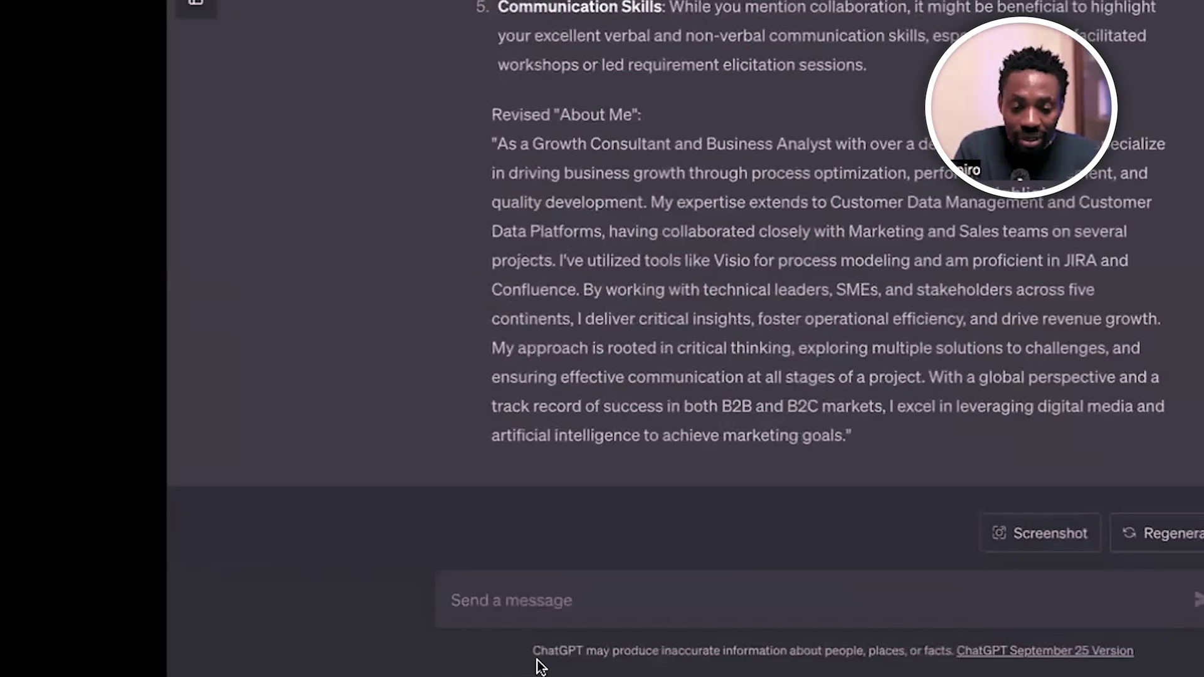
# Ask NorthstarGPT to create a cover letter and CV based on its about me suggestions, supplying the existing CV text.
pyautogui.write('as NorthstarGPT. Based on the suggestions you have provided above to improve my about me, can you create a cover letter and cv for me that would make me stand out from other candidates?  here is my cv:')
pyautogui.hotkey('ctrl', 'v')
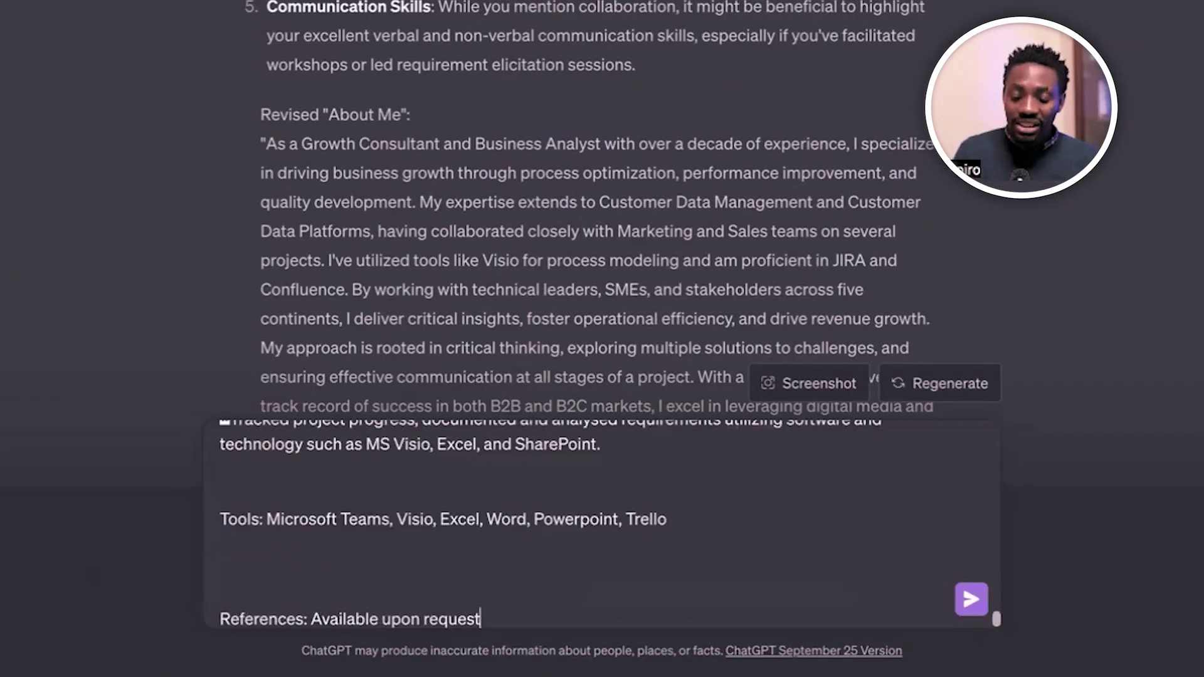
pyautogui.press('Return')
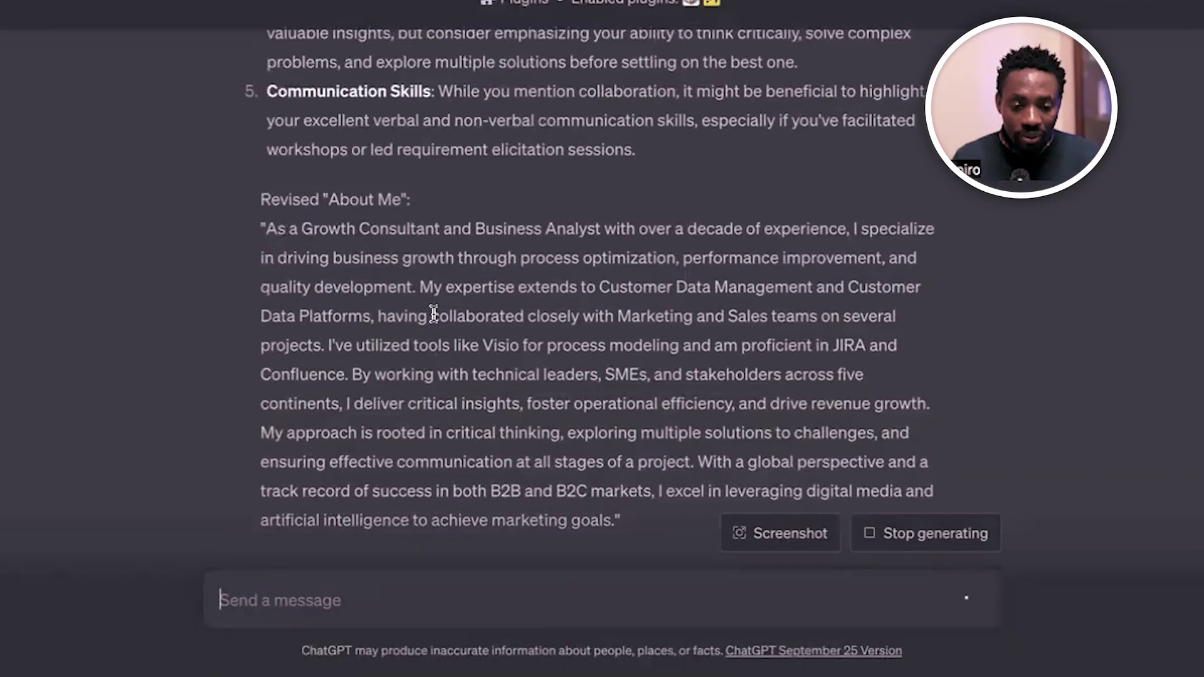
pyautogui.scroll(3, 433, 312)
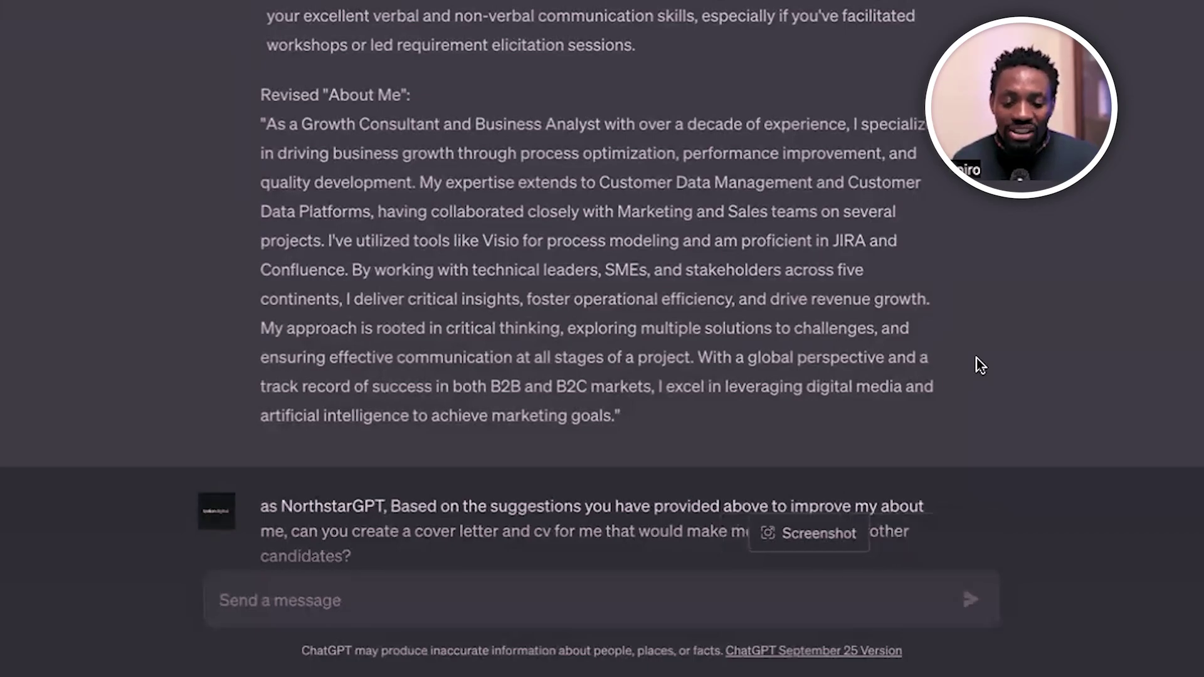
pyautogui.scroll(1, 927, 388)
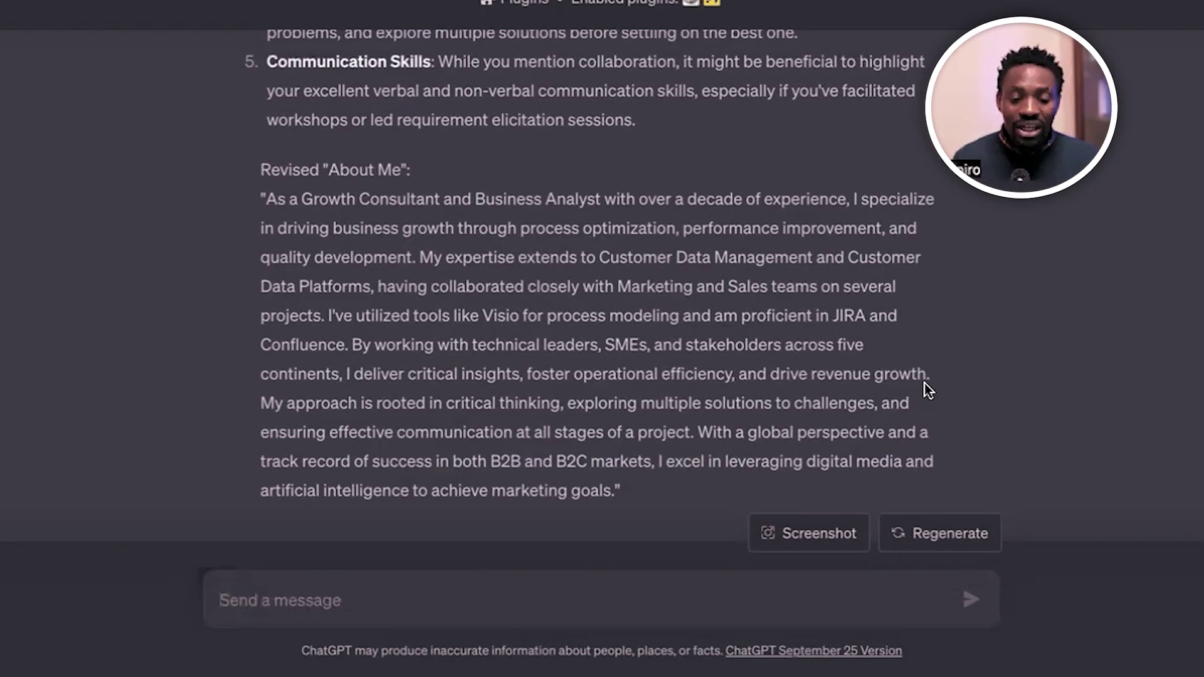
# Review the submitted NorthstarGPT request for a cover letter and CV, including the supplied business analyst profile and skills summary.
pyautogui.scroll(-1, 592, 309)
pyautogui.scroll(-9, 592, 309)
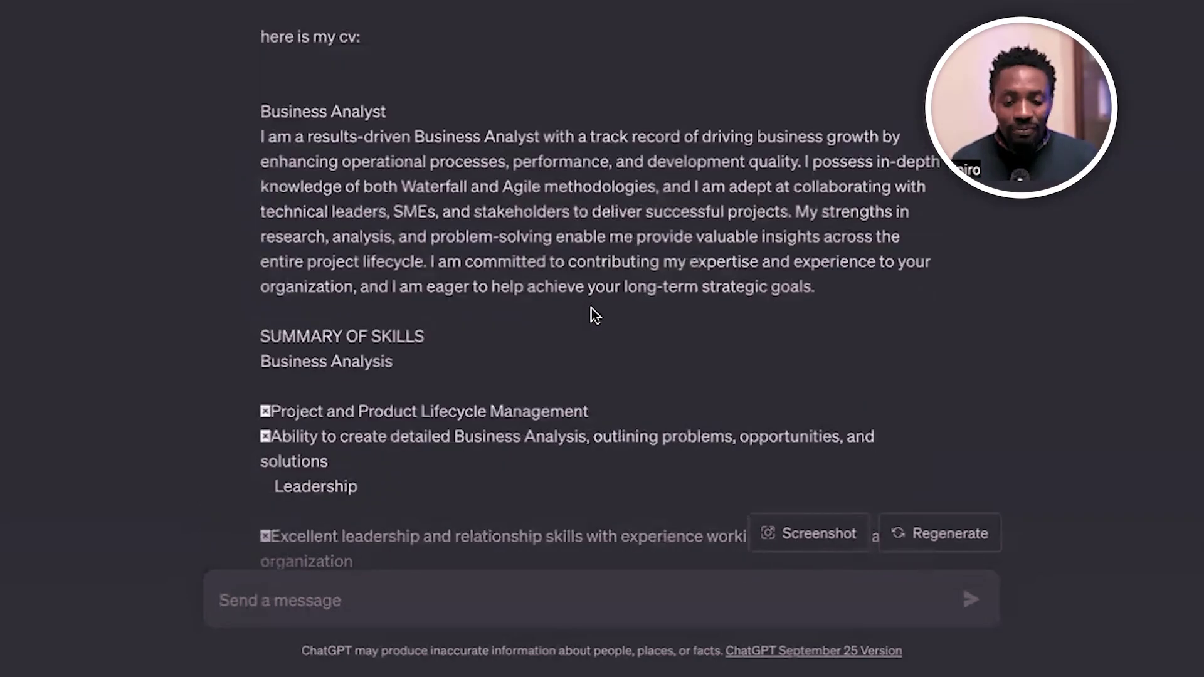
pyautogui.scroll(4, 591, 313)
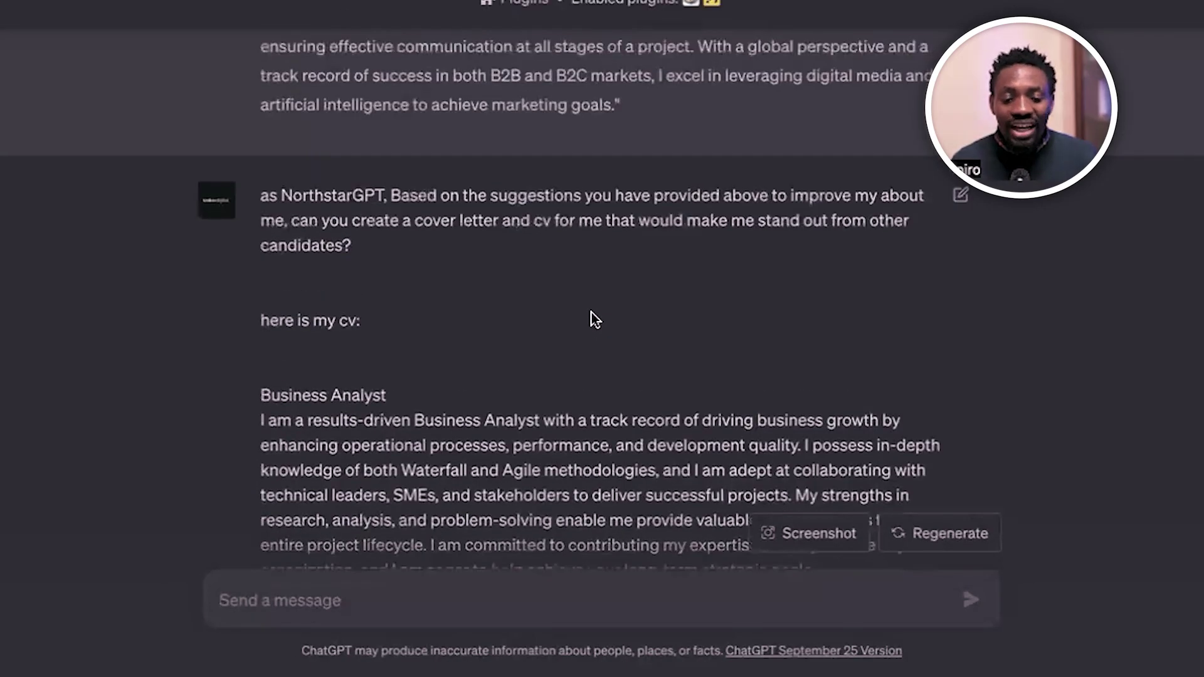
pyautogui.scroll(-2, 592, 315)
pyautogui.scroll(-4, 592, 317)
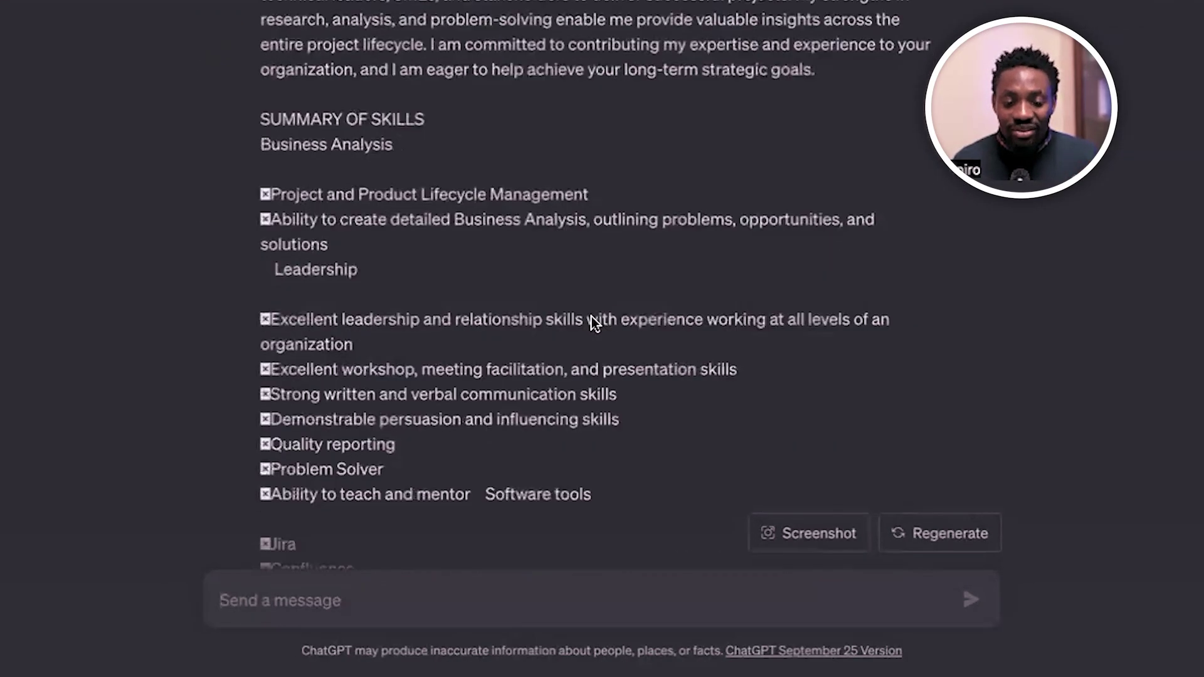
pyautogui.scroll(6, 592, 316)
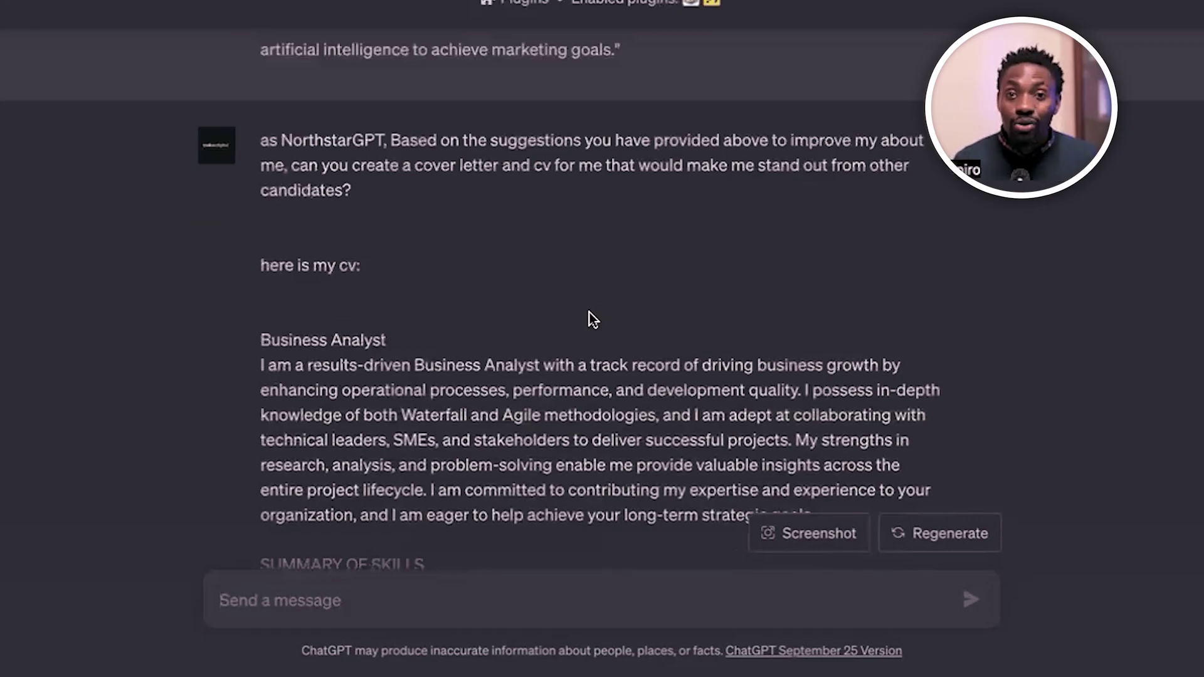
pyautogui.scroll(-2, 638, 218)
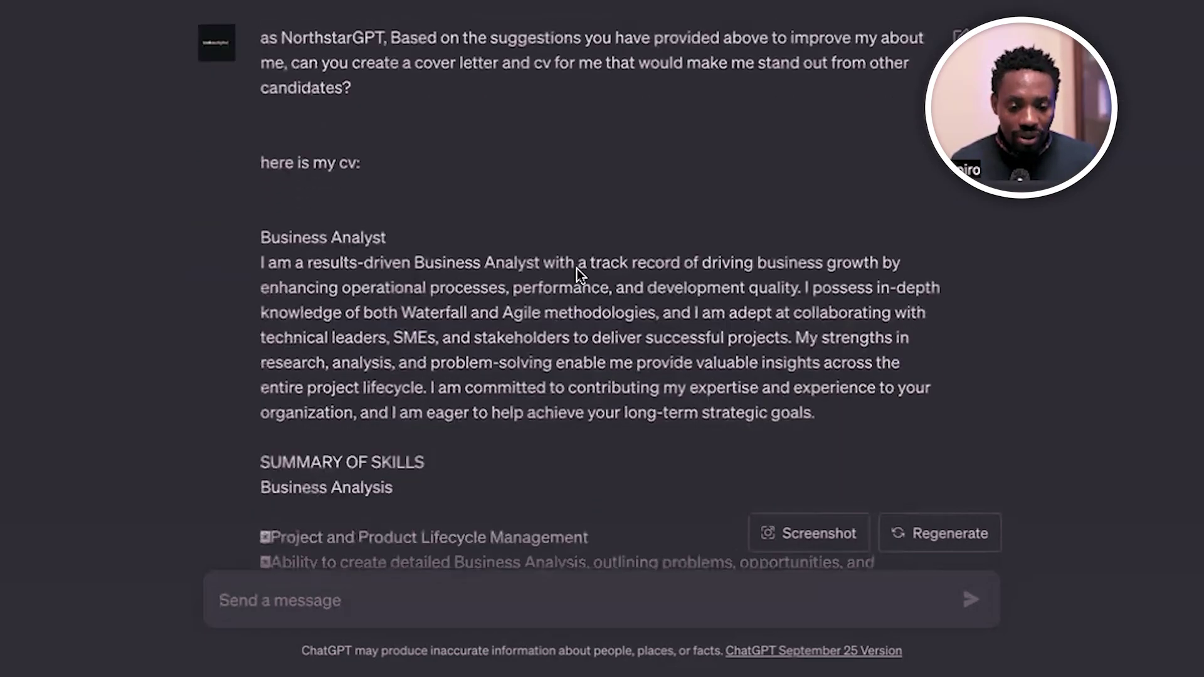
pyautogui.scroll(-1, 577, 269)
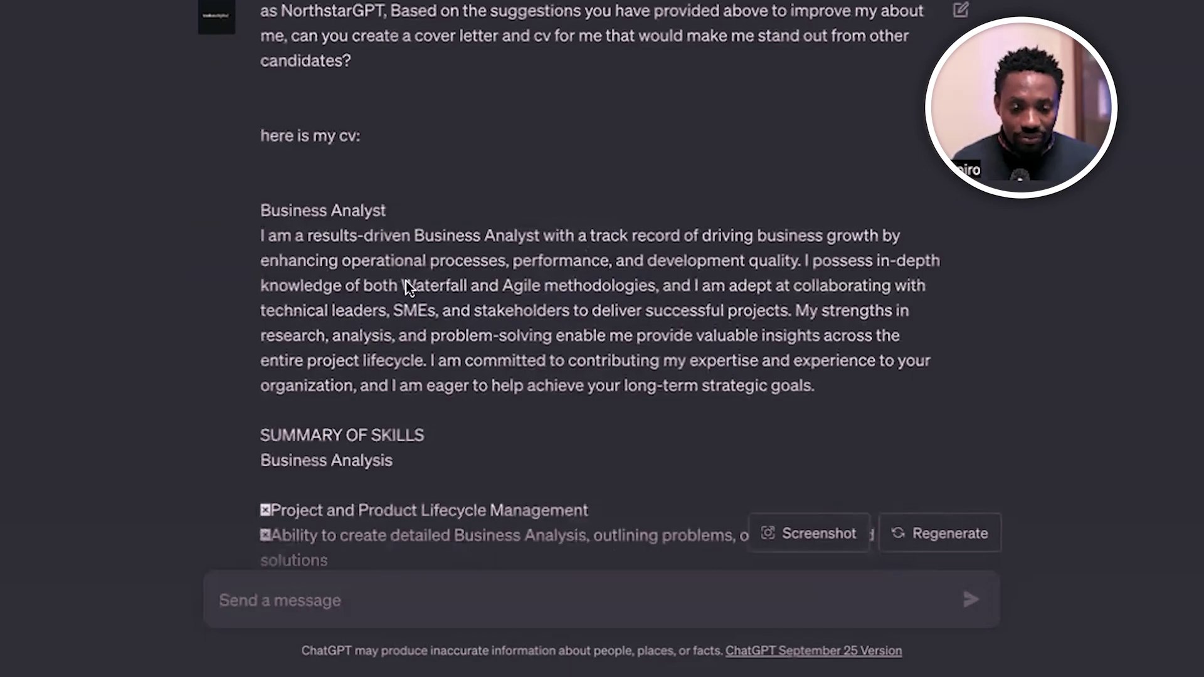
pyautogui.scroll(-1, 406, 283)
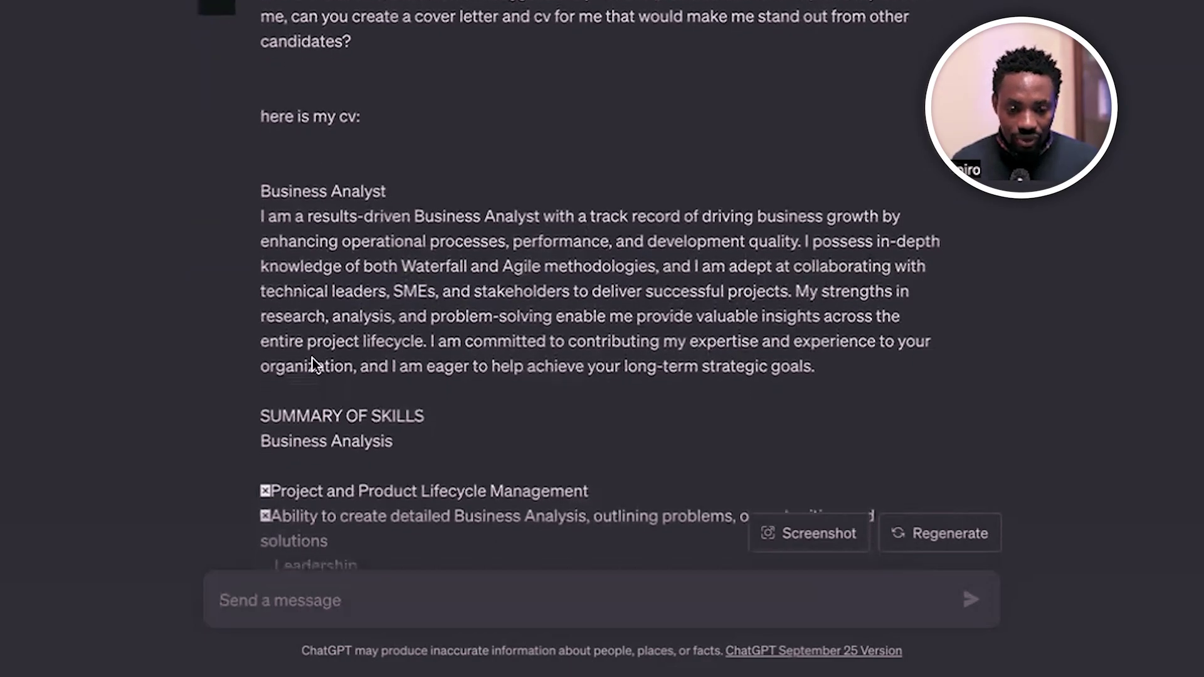
# Read the generated cover letter for the RS Group business analyst position from the introduction to the closing.
pyautogui.scroll(-20, 312, 365)
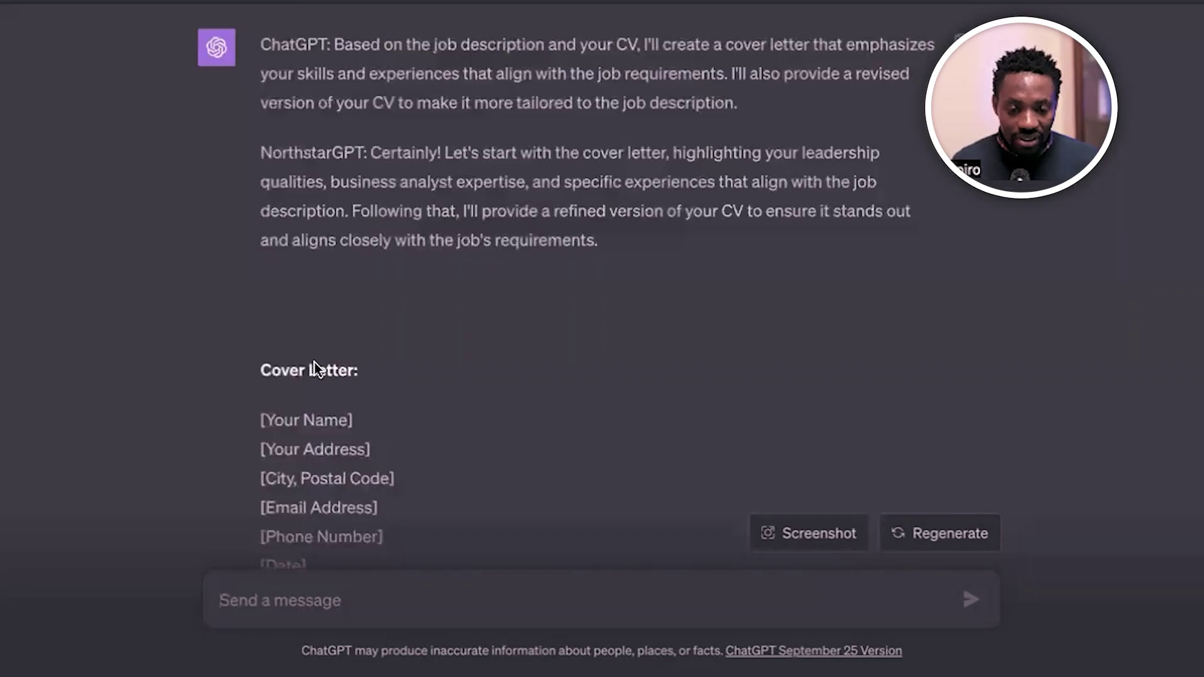
pyautogui.scroll(-20, 314, 363)
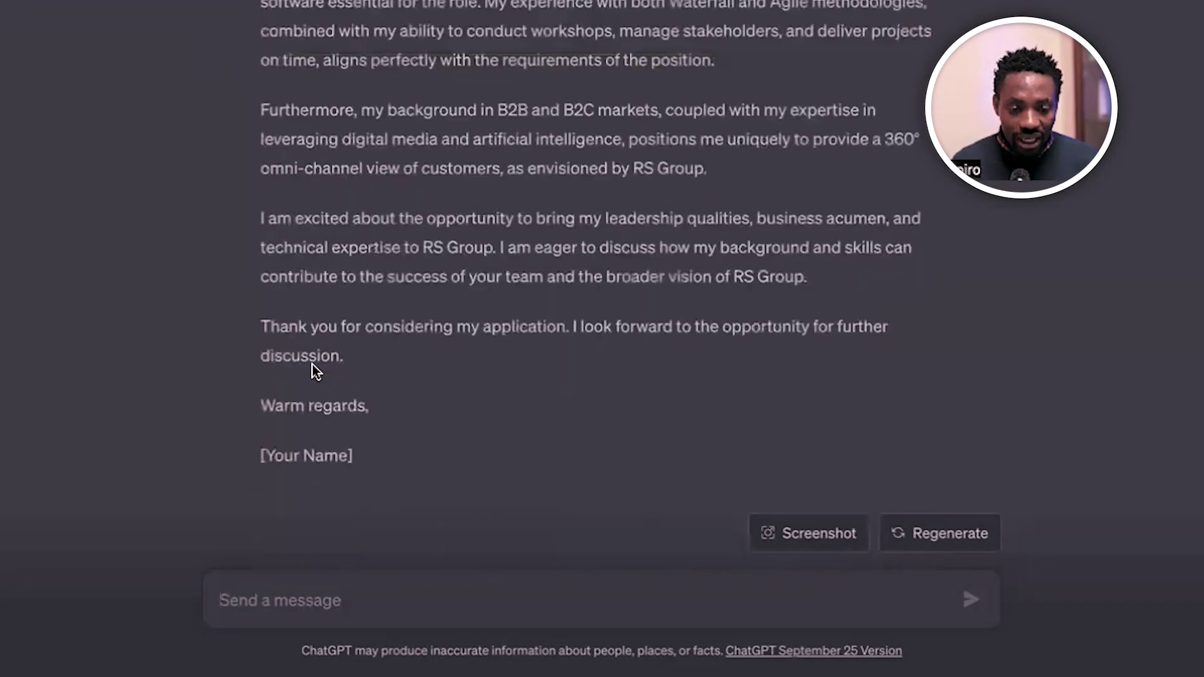
pyautogui.scroll(20, 313, 364)
pyautogui.scroll(-5, 313, 366)
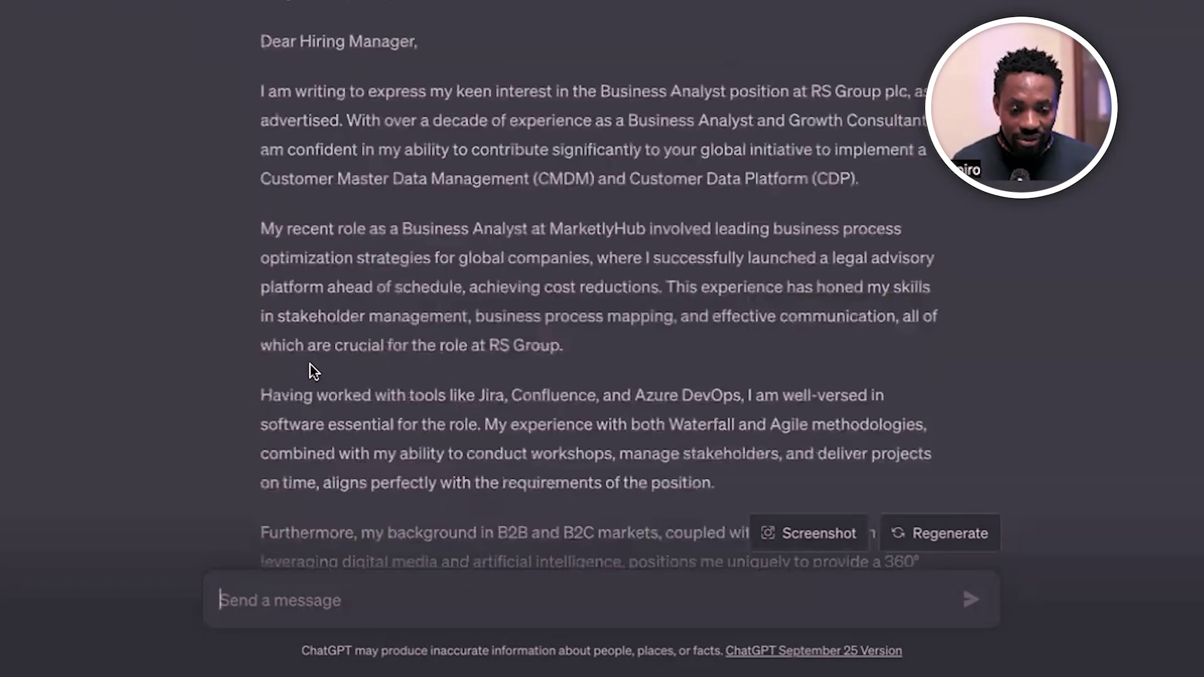
pyautogui.scroll(1, 312, 366)
pyautogui.scroll(5, 371, 183)
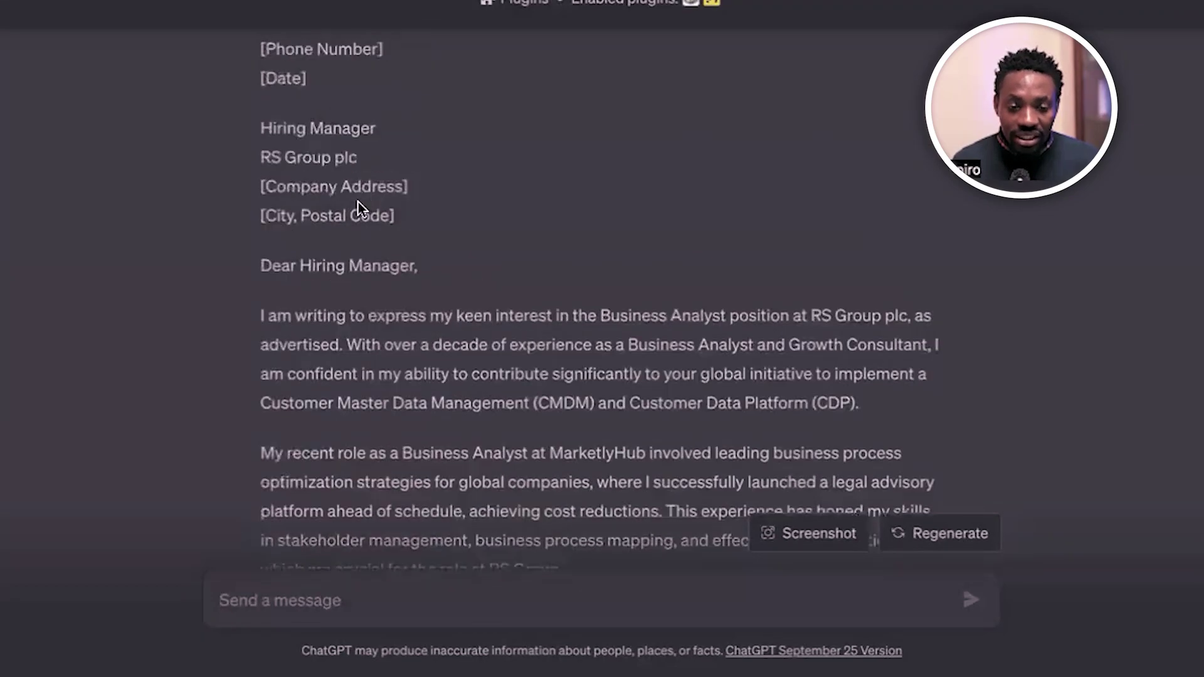
pyautogui.scroll(-1, 312, 242)
pyautogui.scroll(5, 315, 127)
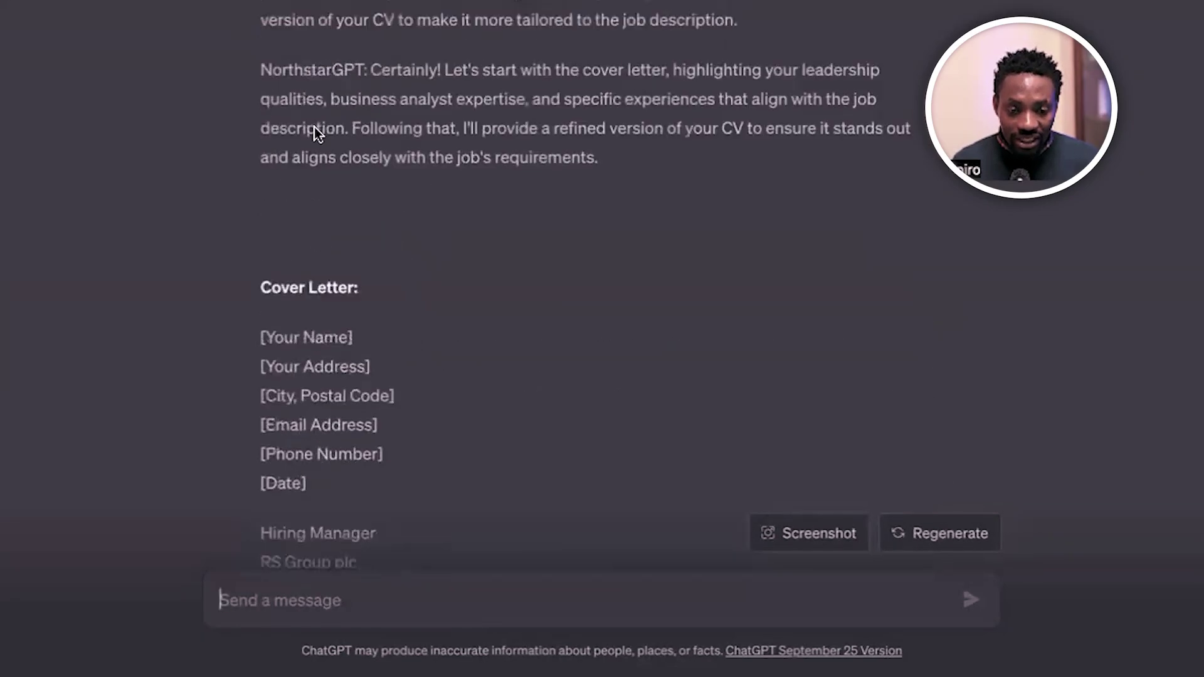
pyautogui.scroll(-10, 301, 261)
pyautogui.scroll(3, 301, 261)
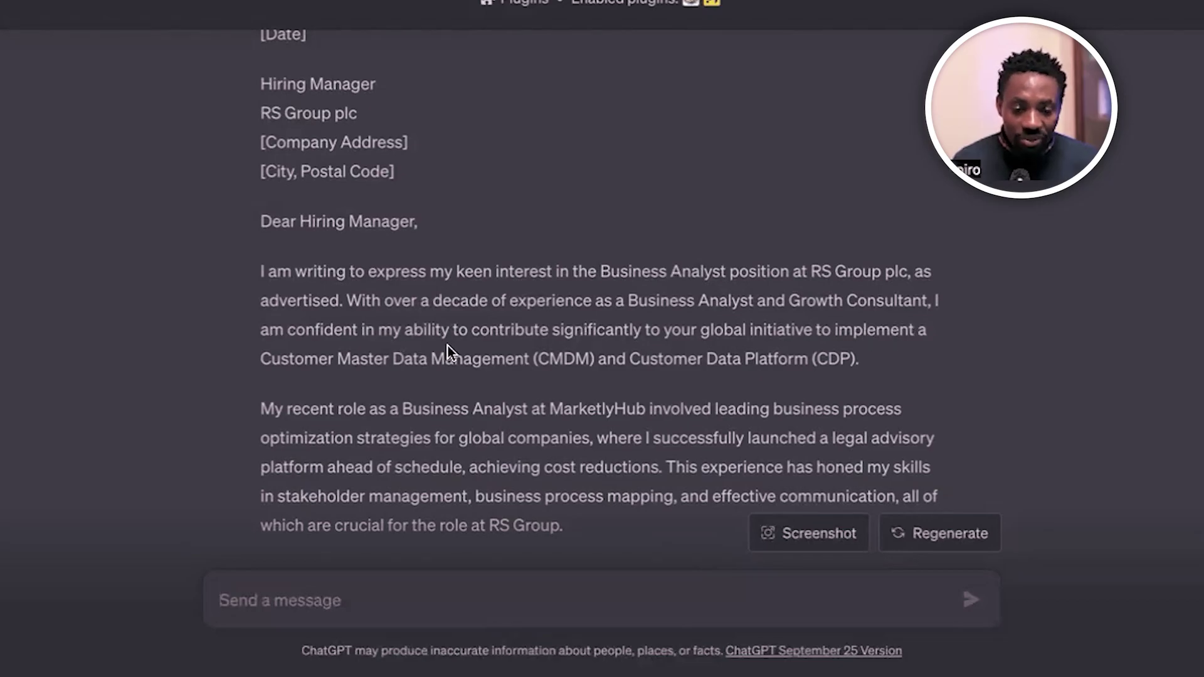
pyautogui.scroll(-2, 727, 358)
pyautogui.scroll(-2, 701, 358)
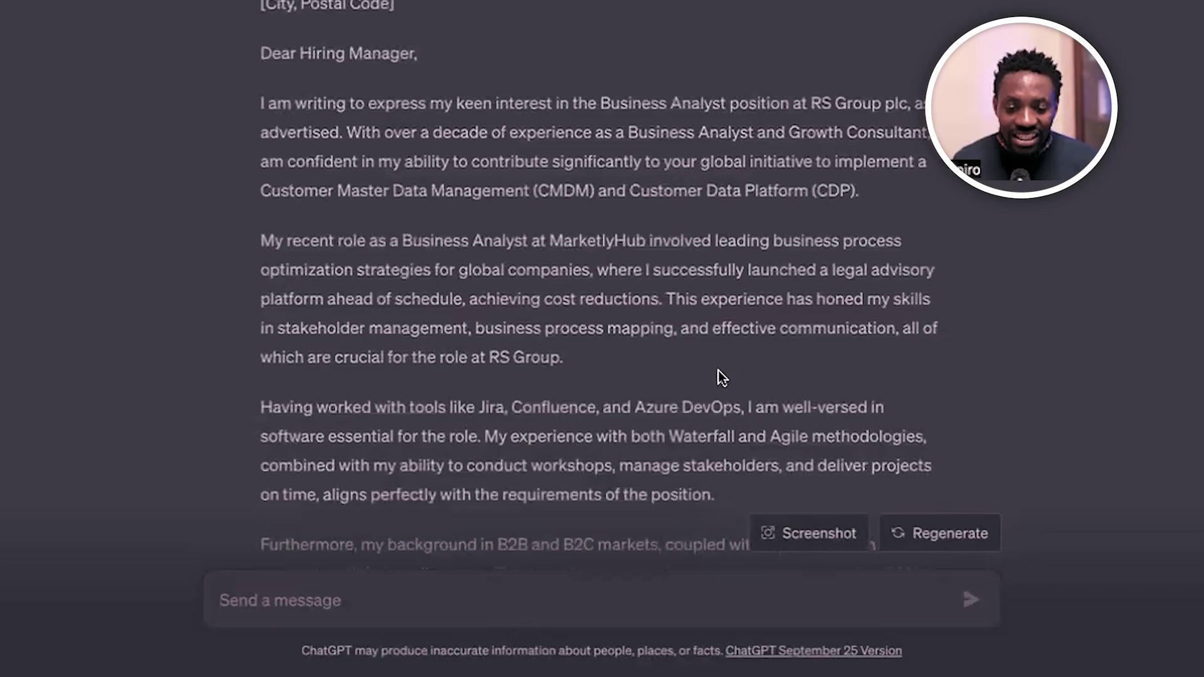
pyautogui.scroll(-2, 715, 376)
pyautogui.scroll(-5, 709, 374)
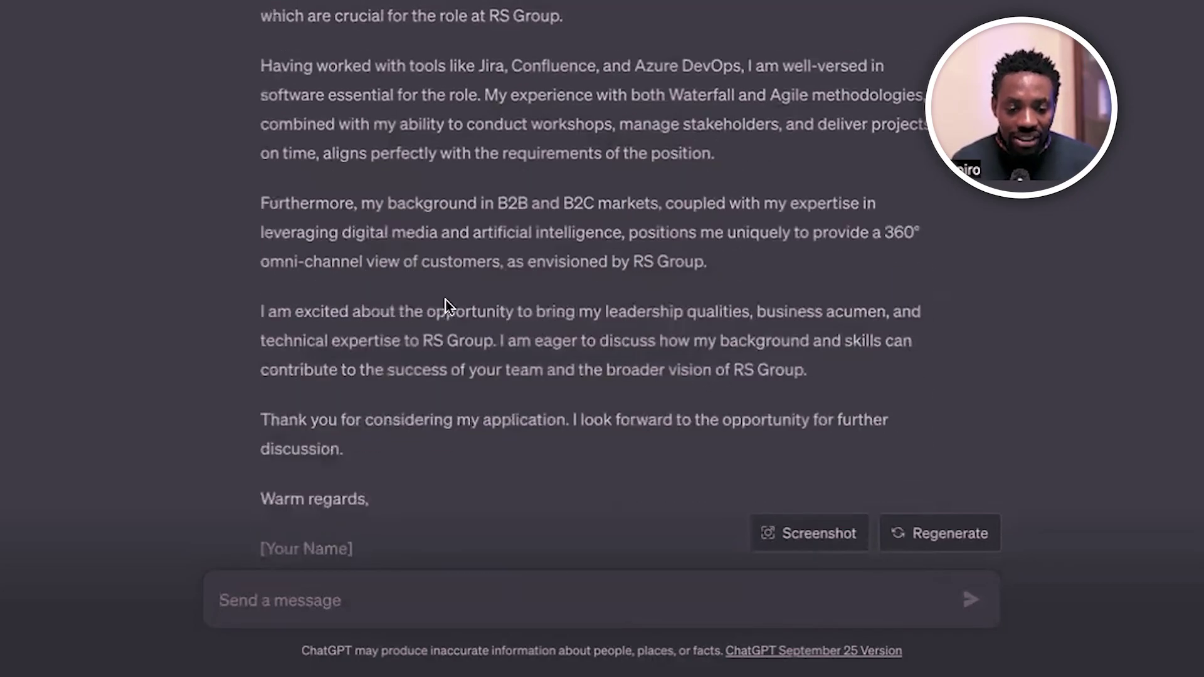
# Read the revised CV through its objective, skills, education, professional experience and references sections.
pyautogui.scroll(-3, 456, 314)
pyautogui.scroll(-8, 510, 333)
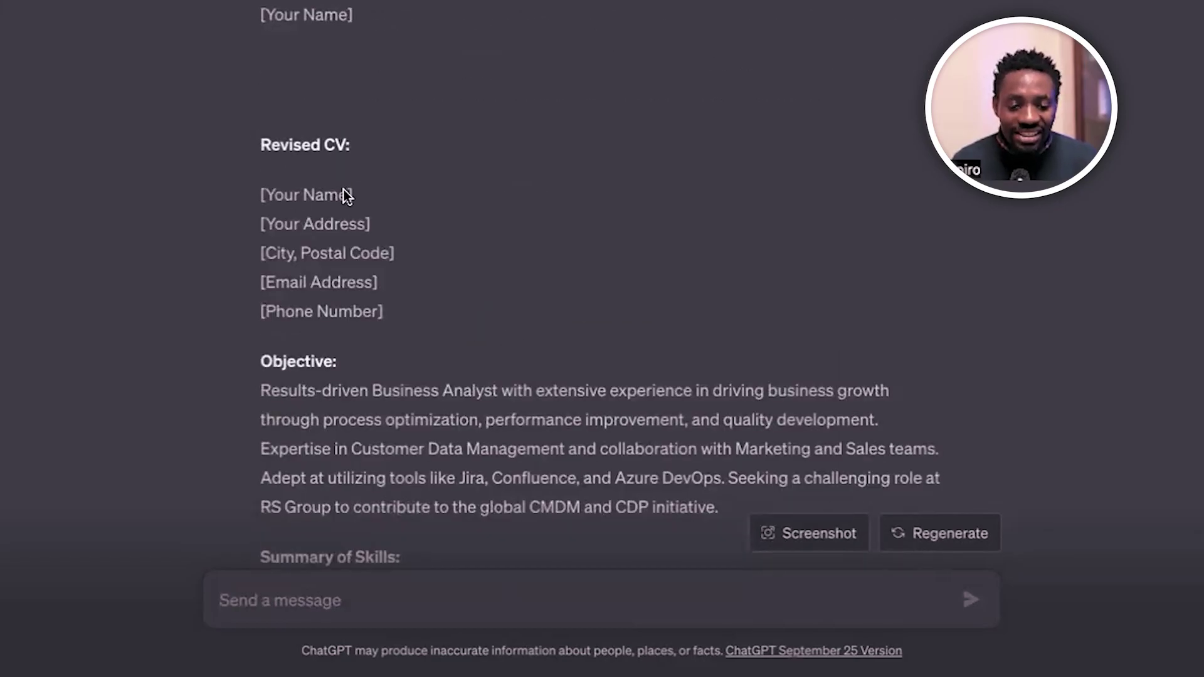
pyautogui.scroll(-2, 373, 299)
pyautogui.scroll(-2, 632, 333)
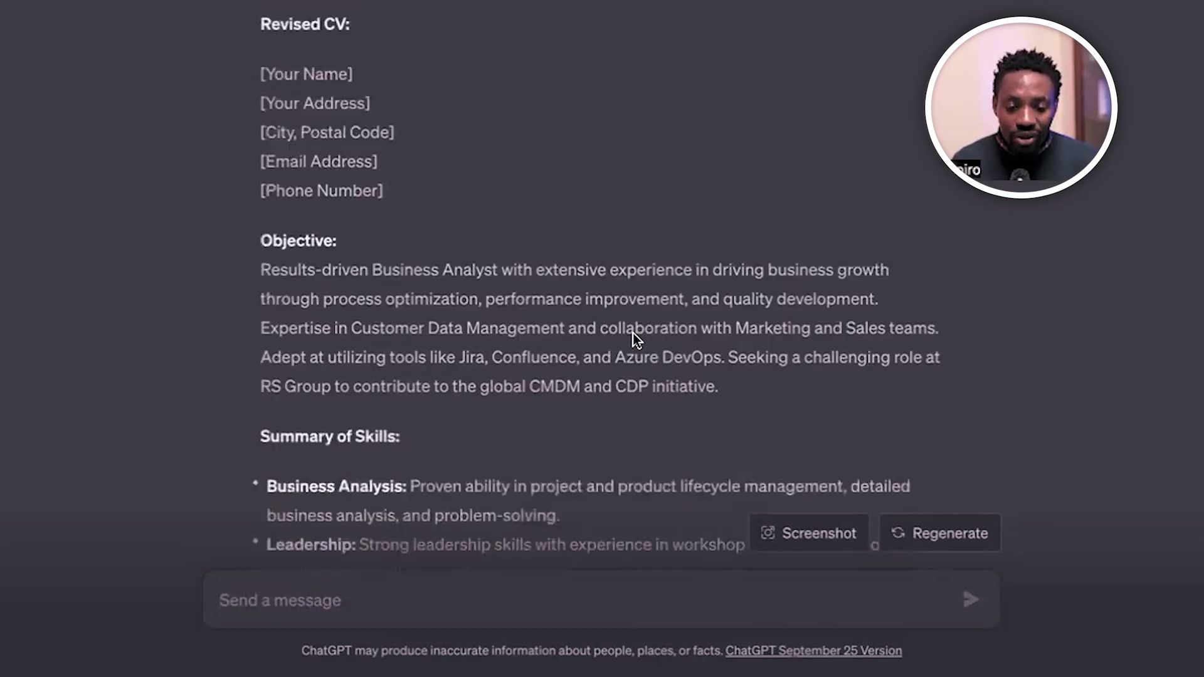
pyautogui.scroll(-2, 633, 336)
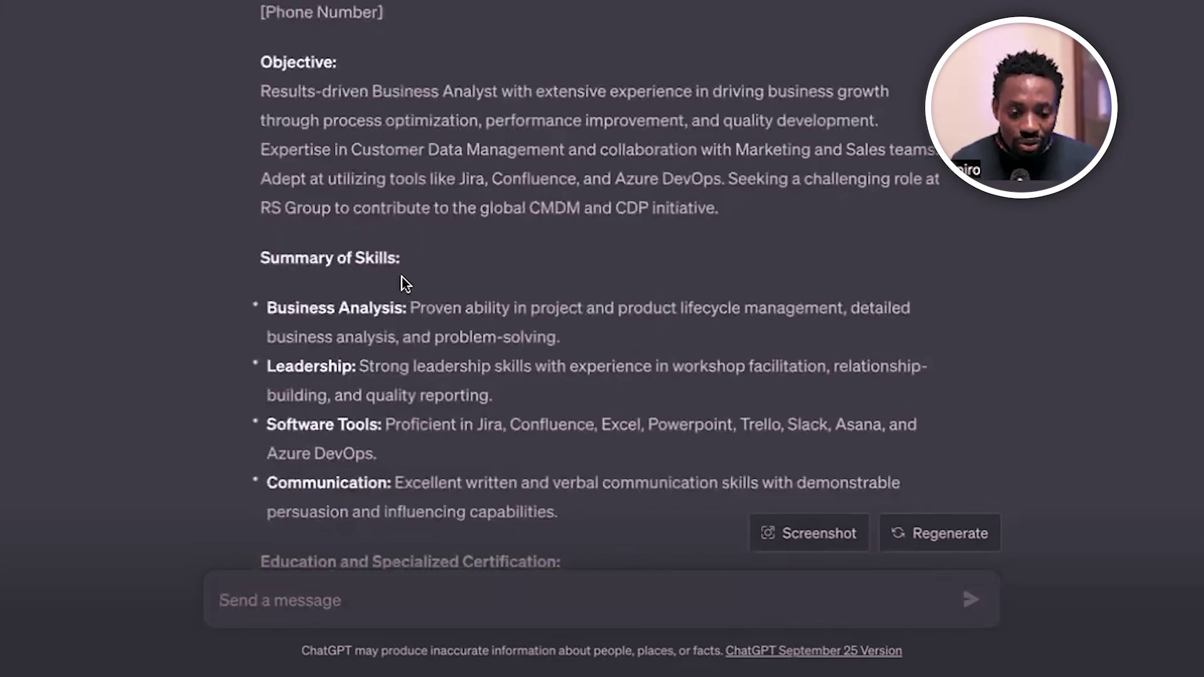
pyautogui.scroll(-2, 401, 301)
pyautogui.scroll(-3, 402, 302)
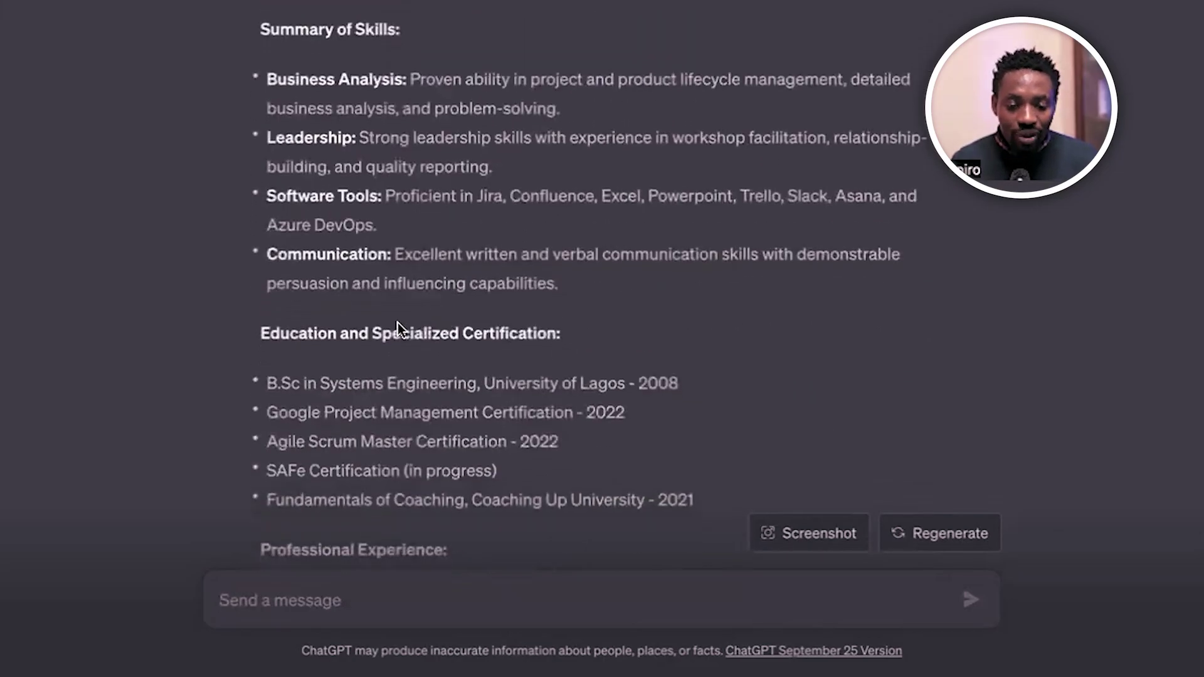
pyautogui.scroll(-5, 399, 322)
pyautogui.scroll(-2, 430, 331)
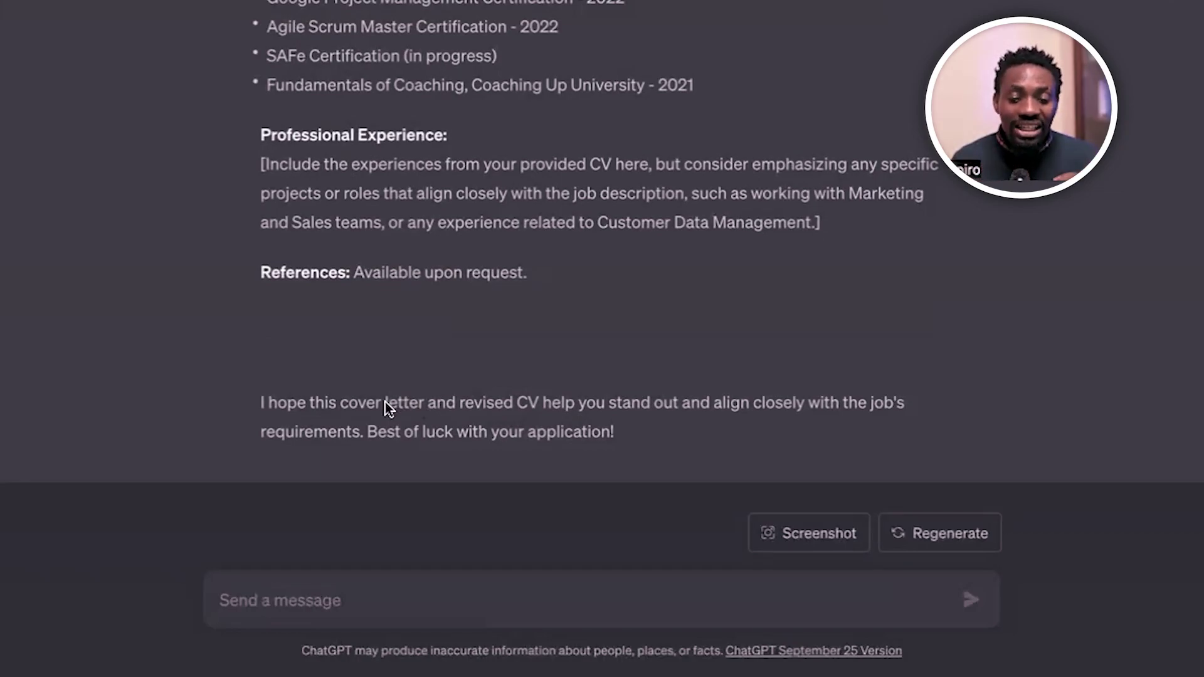
pyautogui.scroll(1, 387, 406)
pyautogui.scroll(1, 406, 88)
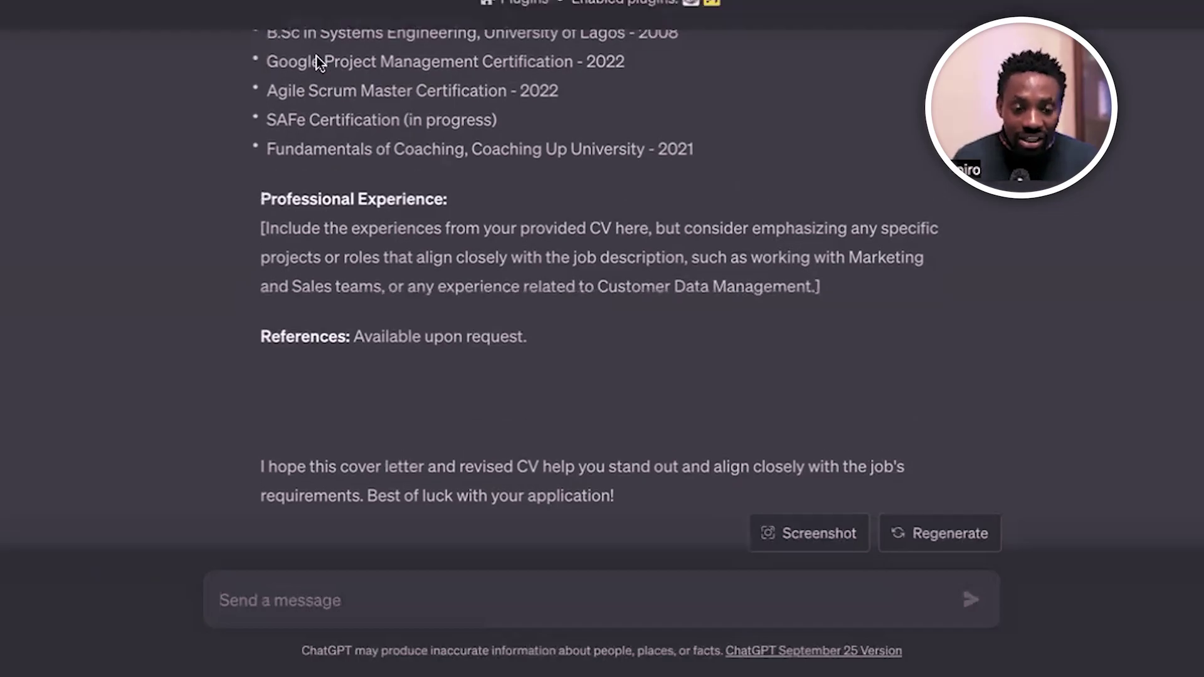
# Look back over the revised CV's objective and skills and the closing paragraphs of the cover letter.
pyautogui.scroll(10, 402, 163)
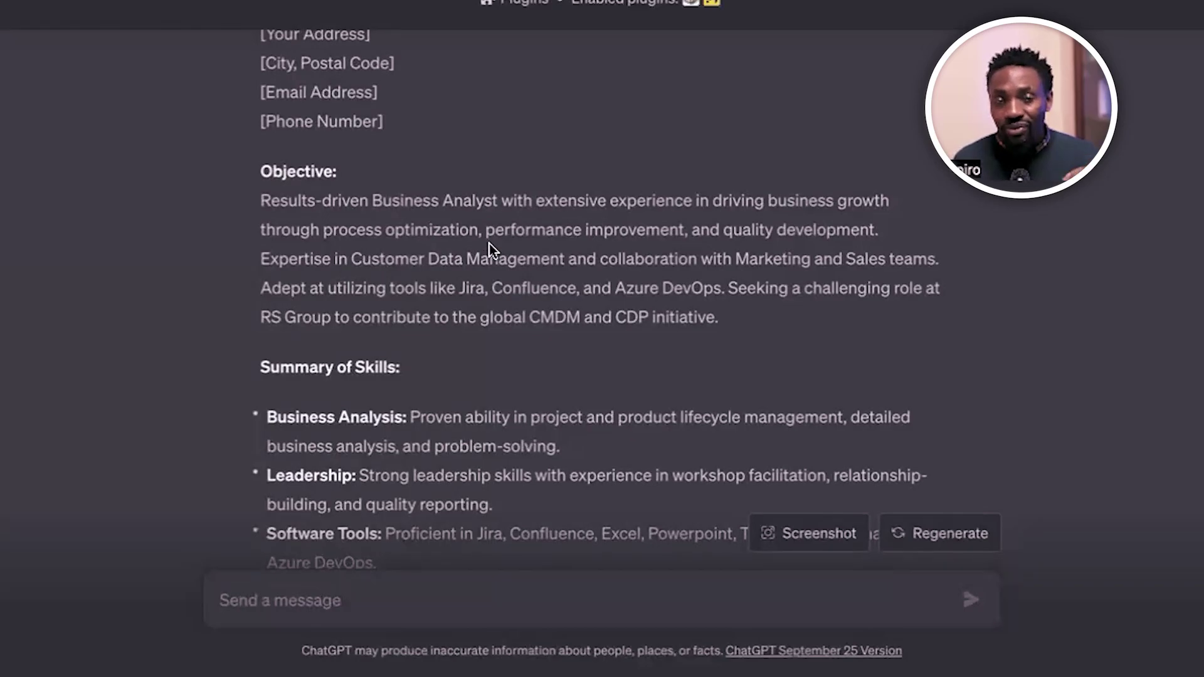
pyautogui.scroll(-1, 487, 240)
pyautogui.scroll(3, 487, 237)
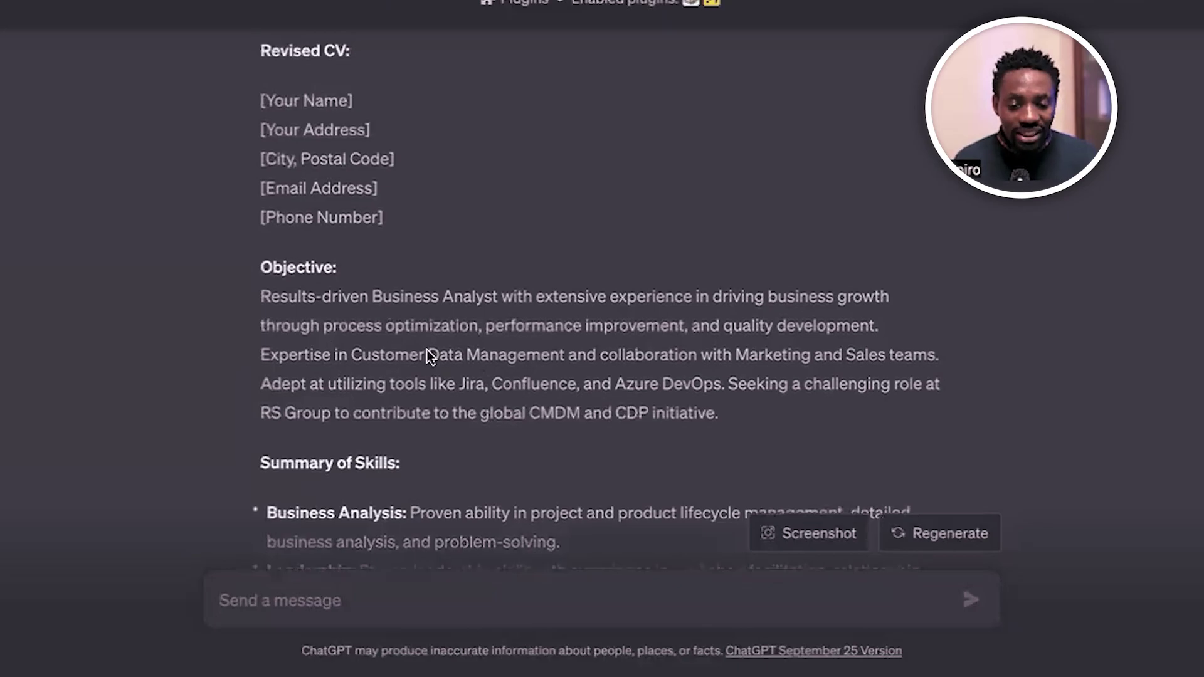
pyautogui.scroll(2, 425, 349)
pyautogui.scroll(4, 444, 289)
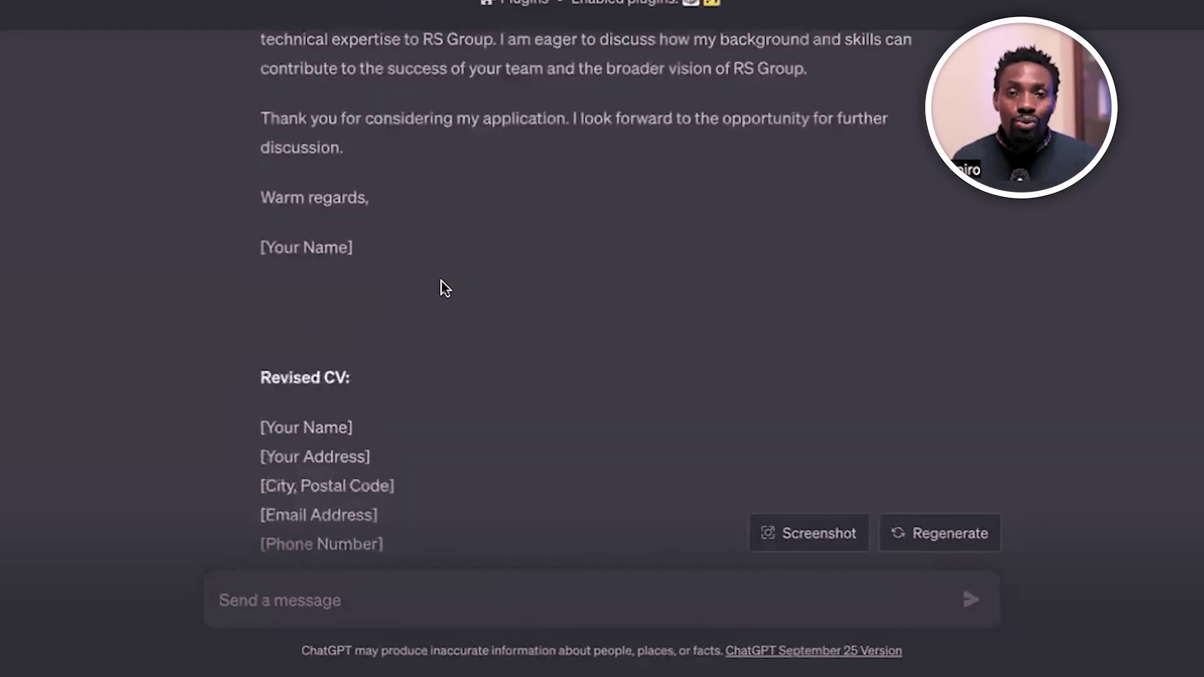
pyautogui.scroll(2, 440, 282)
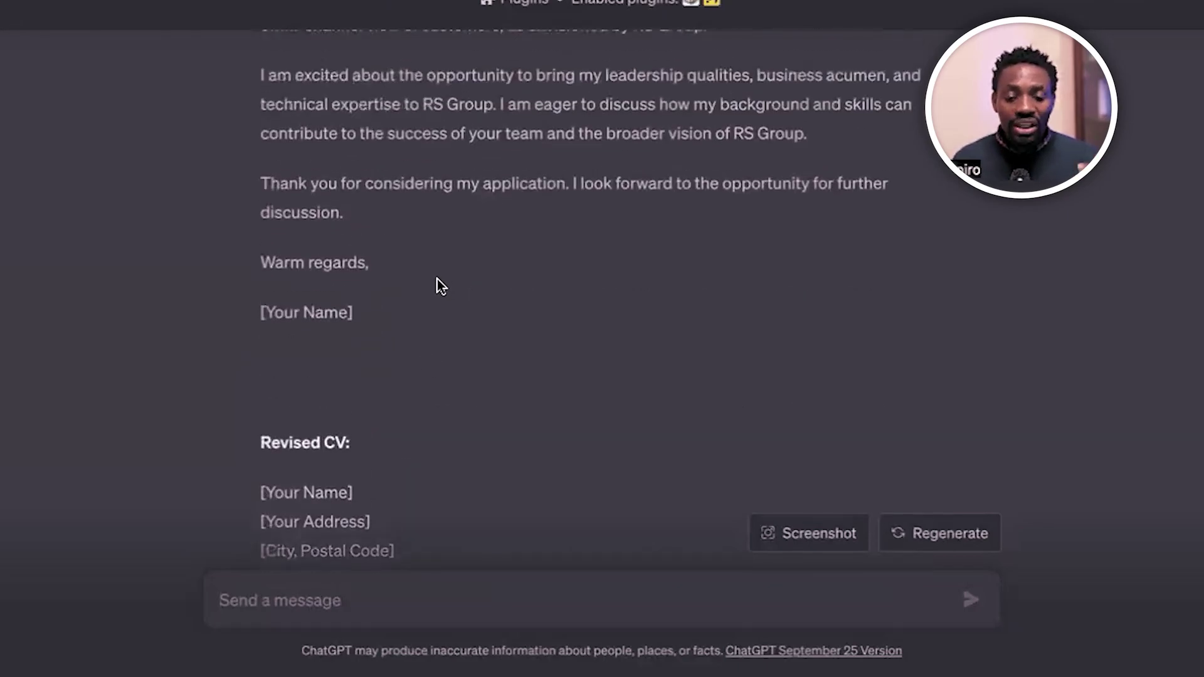
pyautogui.scroll(2, 433, 285)
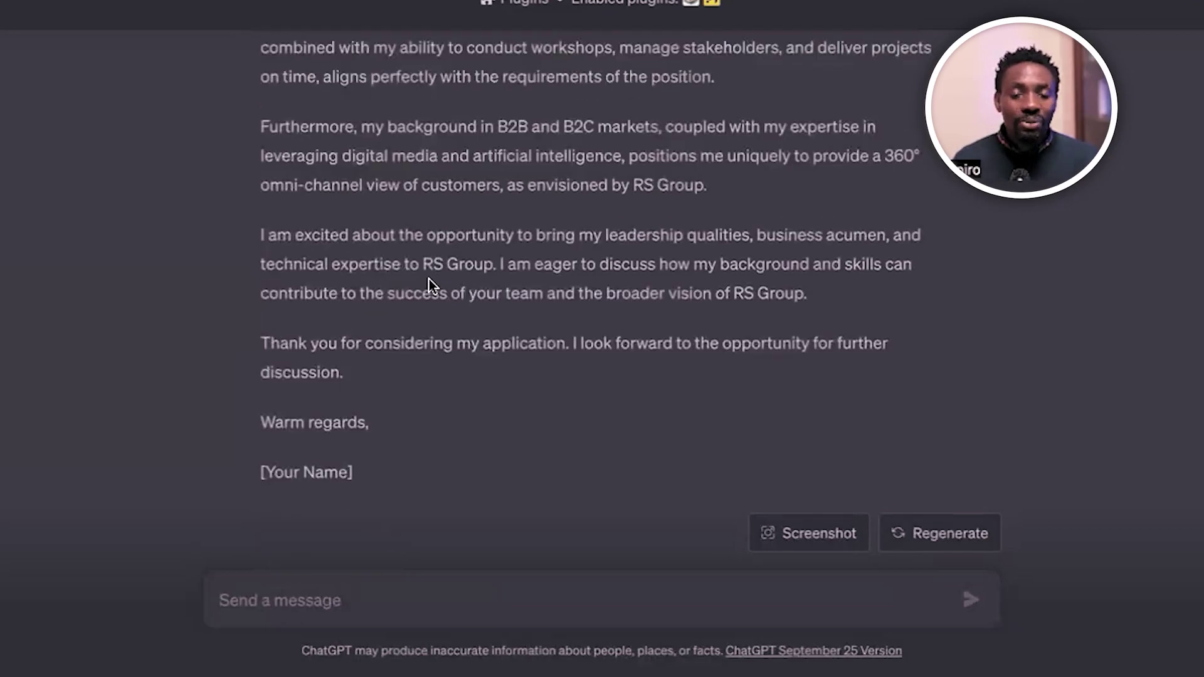
pyautogui.scroll(-11, 429, 282)
pyautogui.scroll(-5, 422, 289)
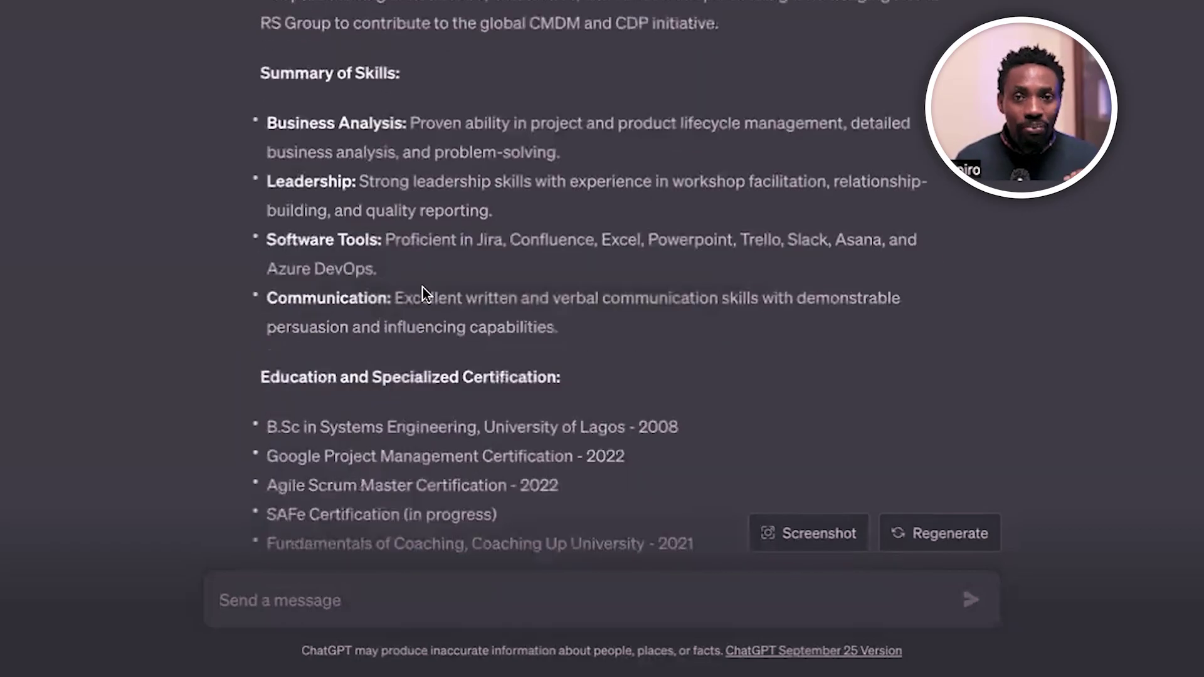
pyautogui.scroll(8, 425, 292)
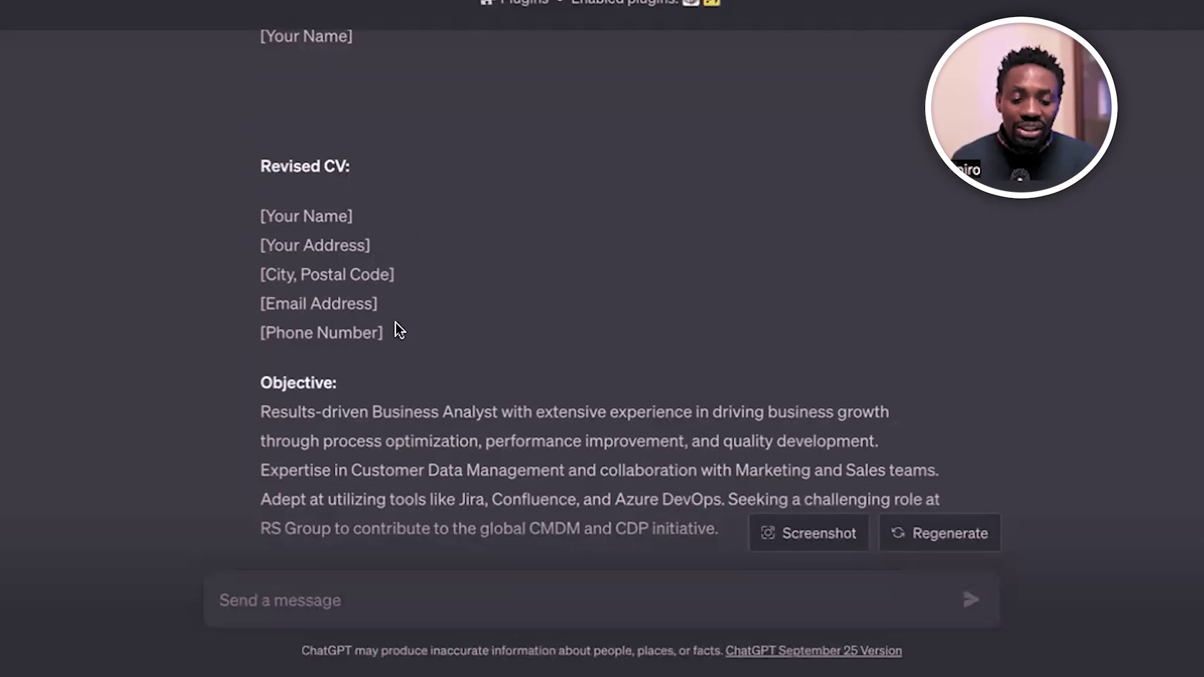
pyautogui.scroll(-3, 396, 323)
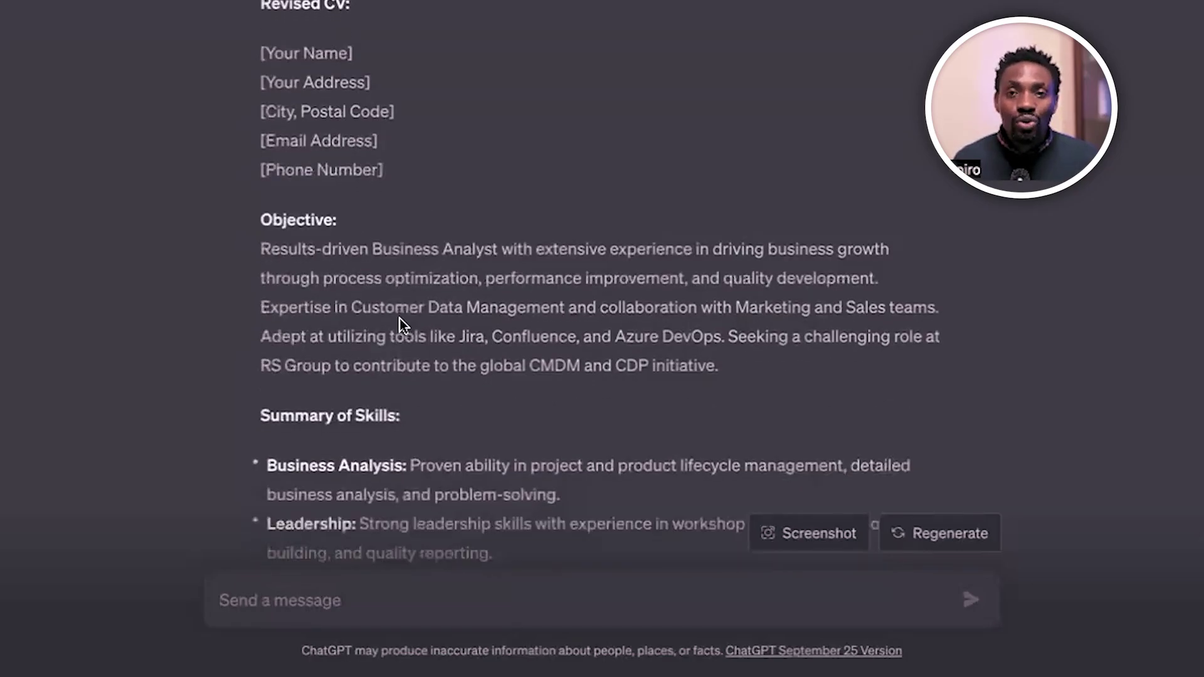
pyautogui.scroll(-1, 402, 317)
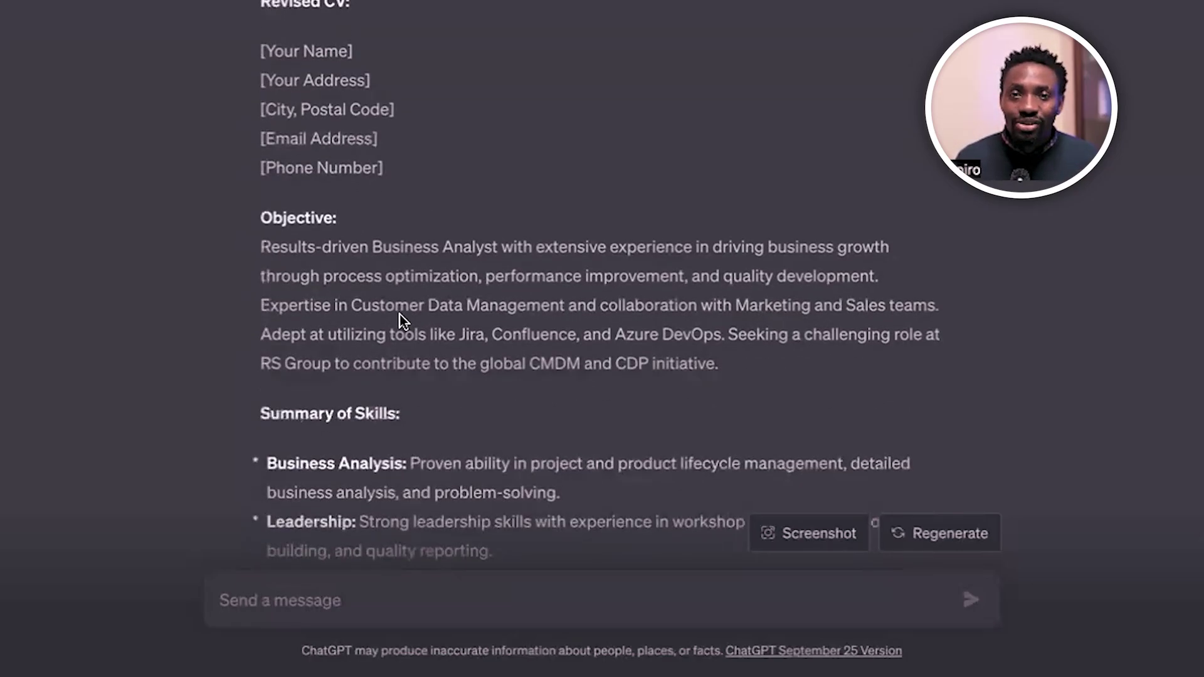
pyautogui.scroll(15, 399, 316)
pyautogui.scroll(-15, 391, 321)
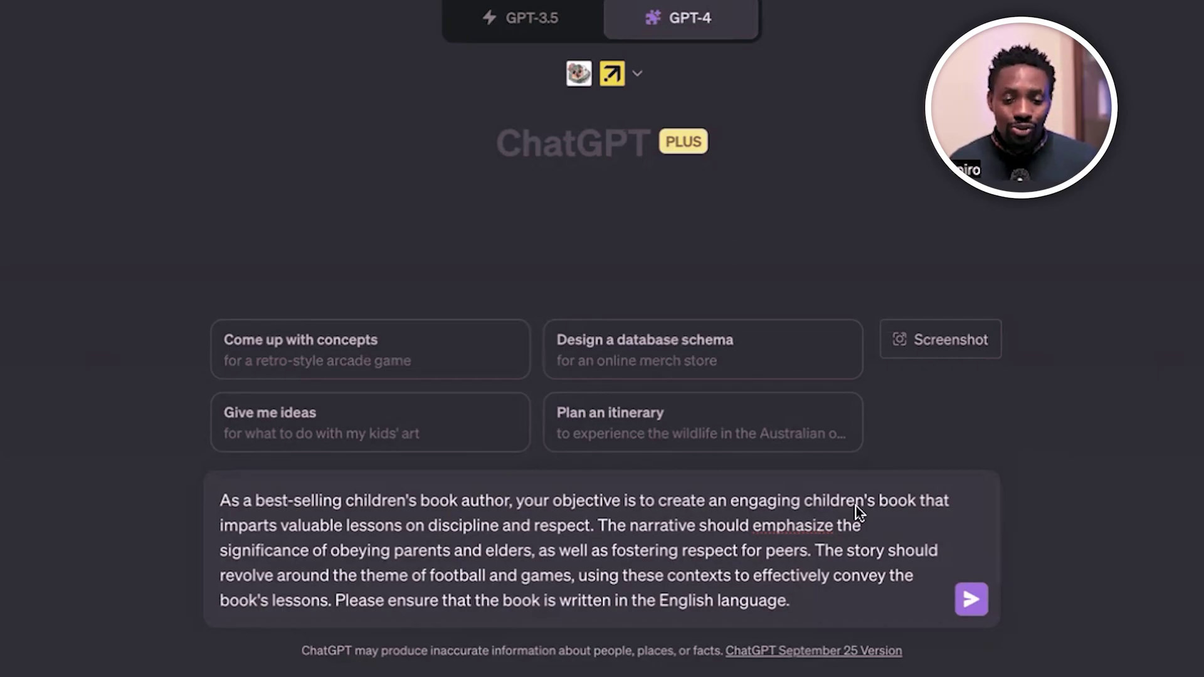
# Submit the children's book prompt on discipline and respect themed around football, and open the generated story "Max's Journey to Discipline" on StoryBird.ai.
pyautogui.click(971, 599)
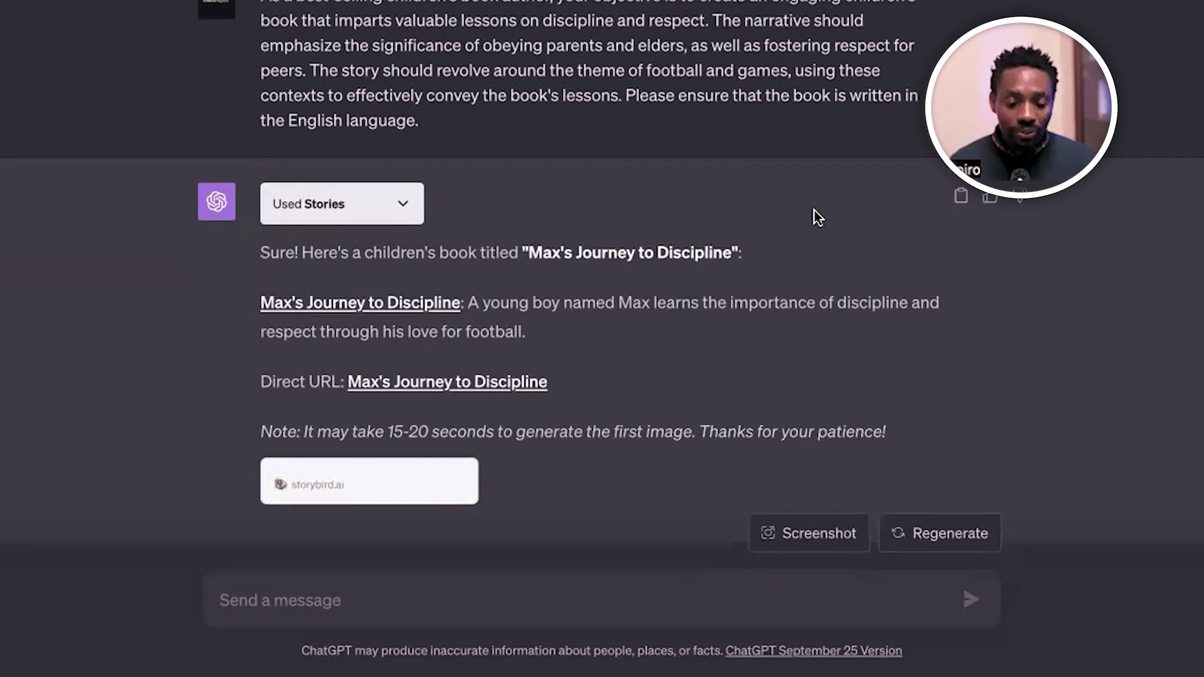
pyautogui.scroll(-1, 768, 295)
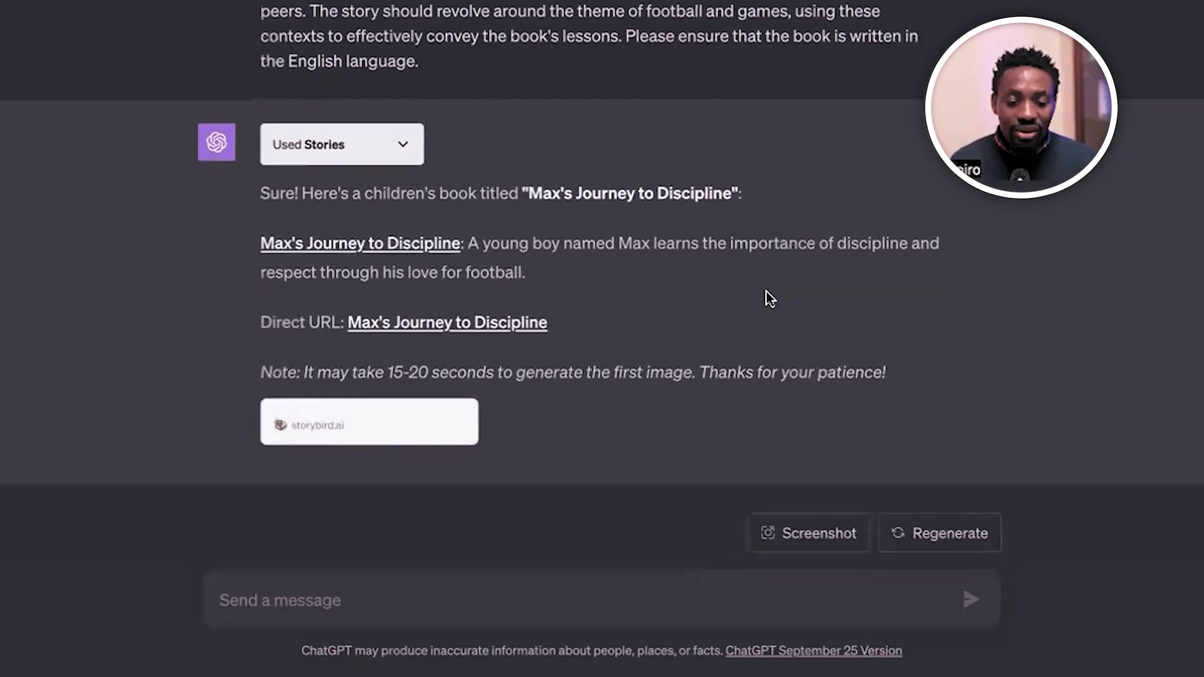
pyautogui.click(469, 322)
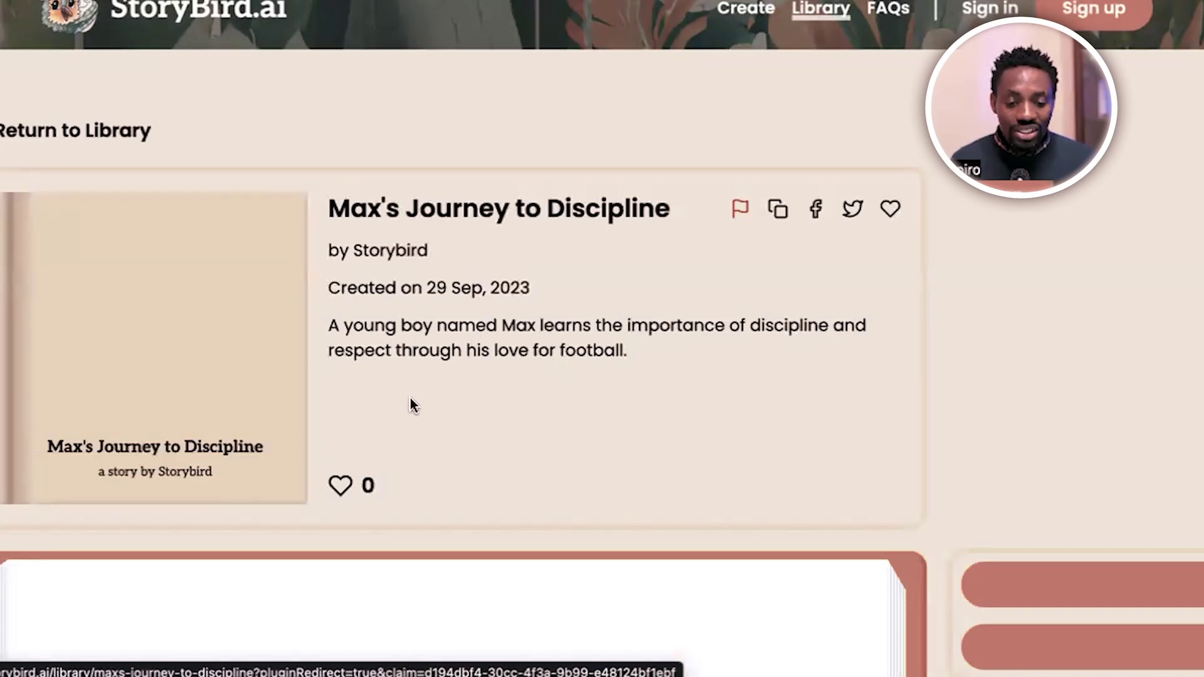
pyautogui.scroll(-2, 408, 407)
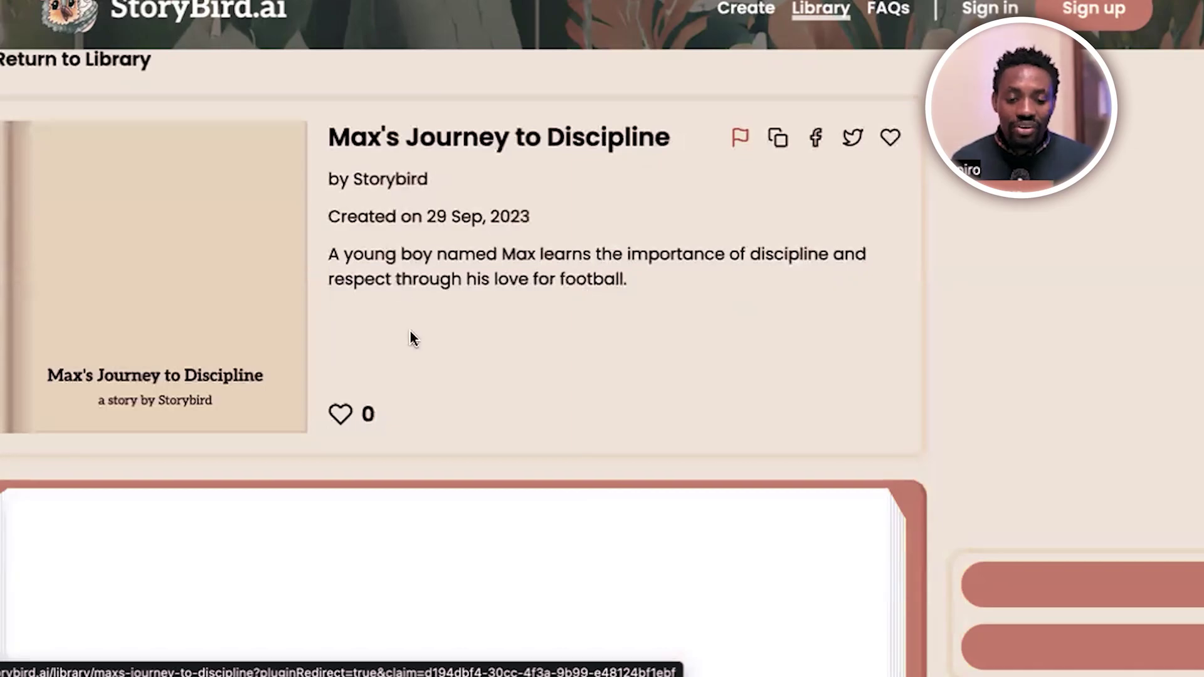
# Look over the story page of "Max's Journey to Discipline" and read the book's first spread with its illustration.
pyautogui.scroll(-5, 410, 332)
pyautogui.scroll(6, 406, 337)
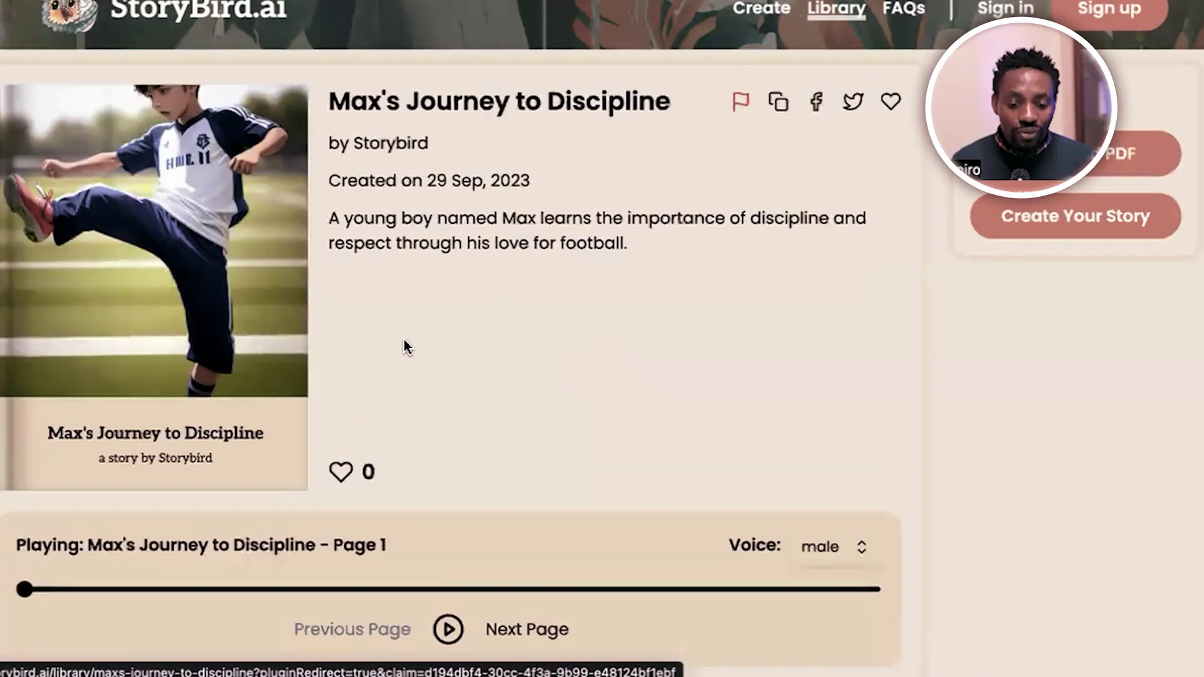
pyautogui.scroll(1, 138, 208)
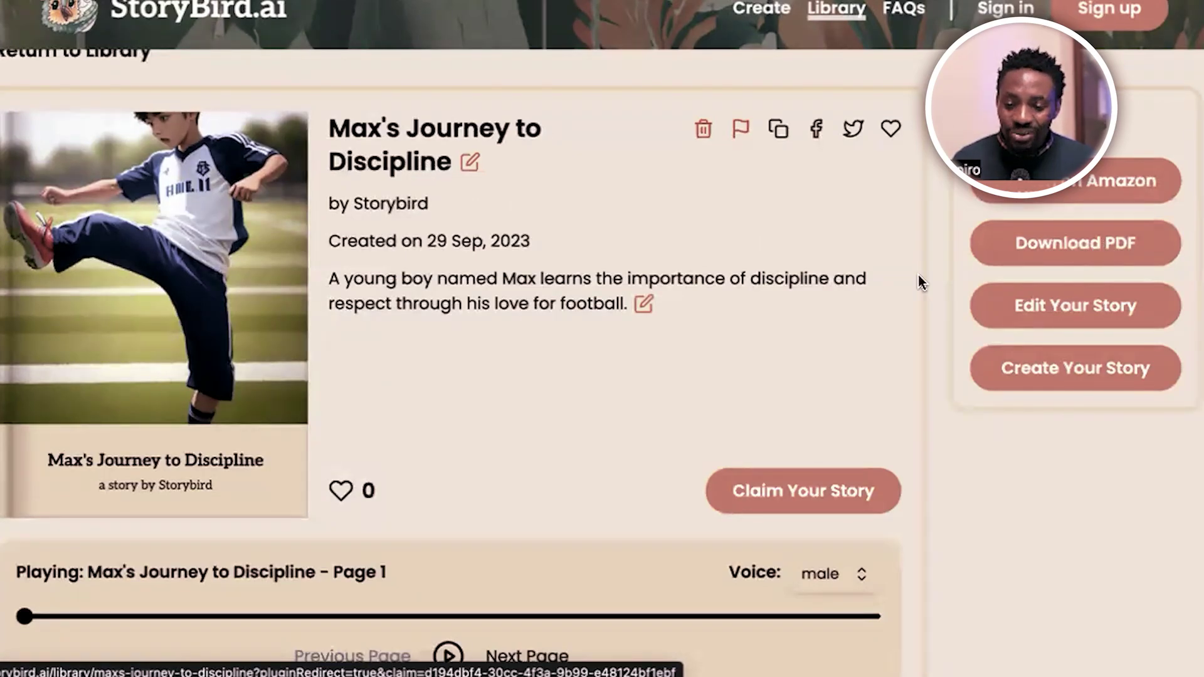
pyautogui.scroll(-10, 464, 404)
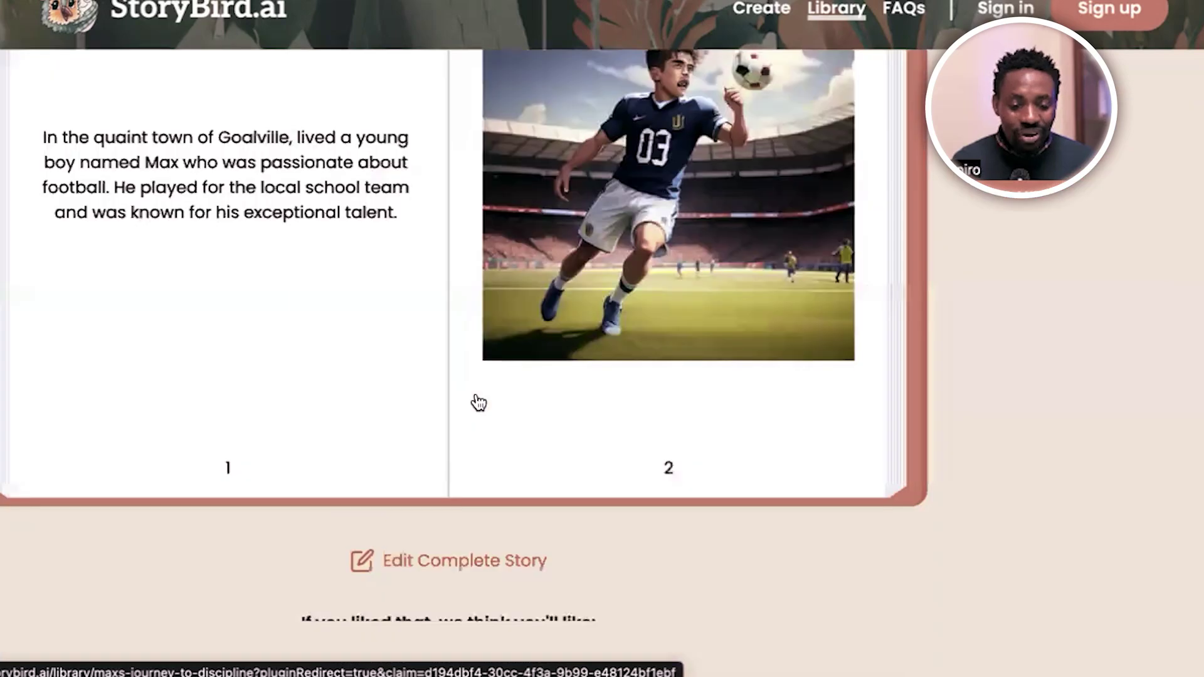
pyautogui.scroll(1, 470, 407)
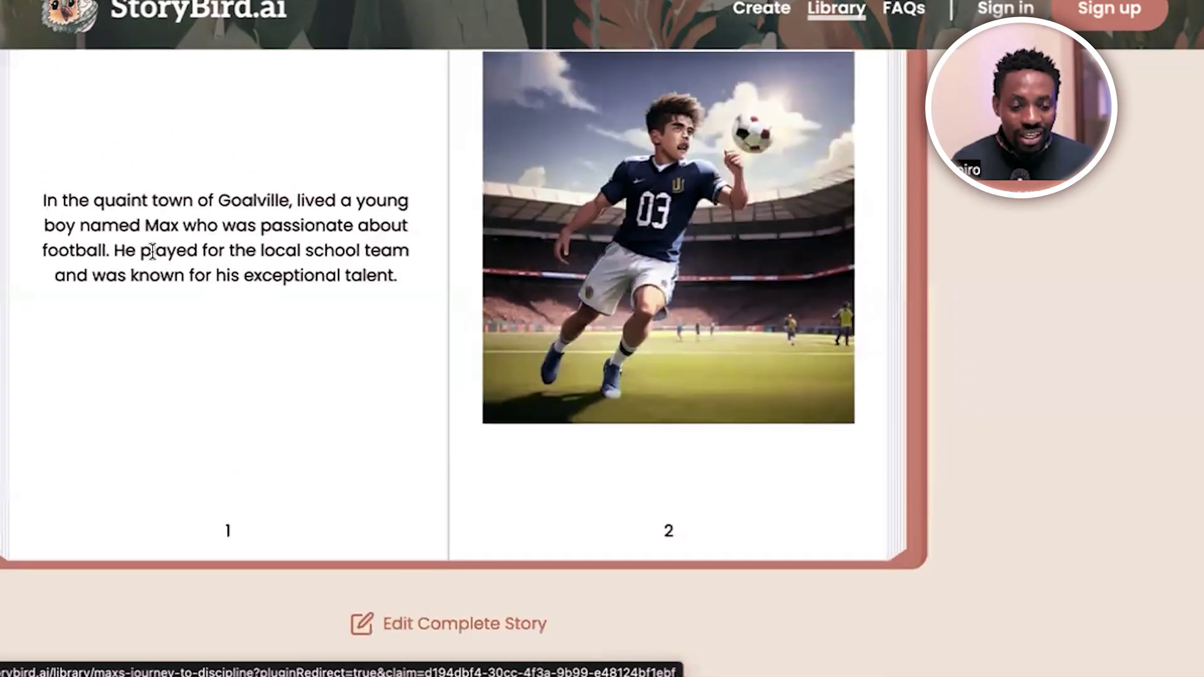
pyautogui.scroll(1, 220, 322)
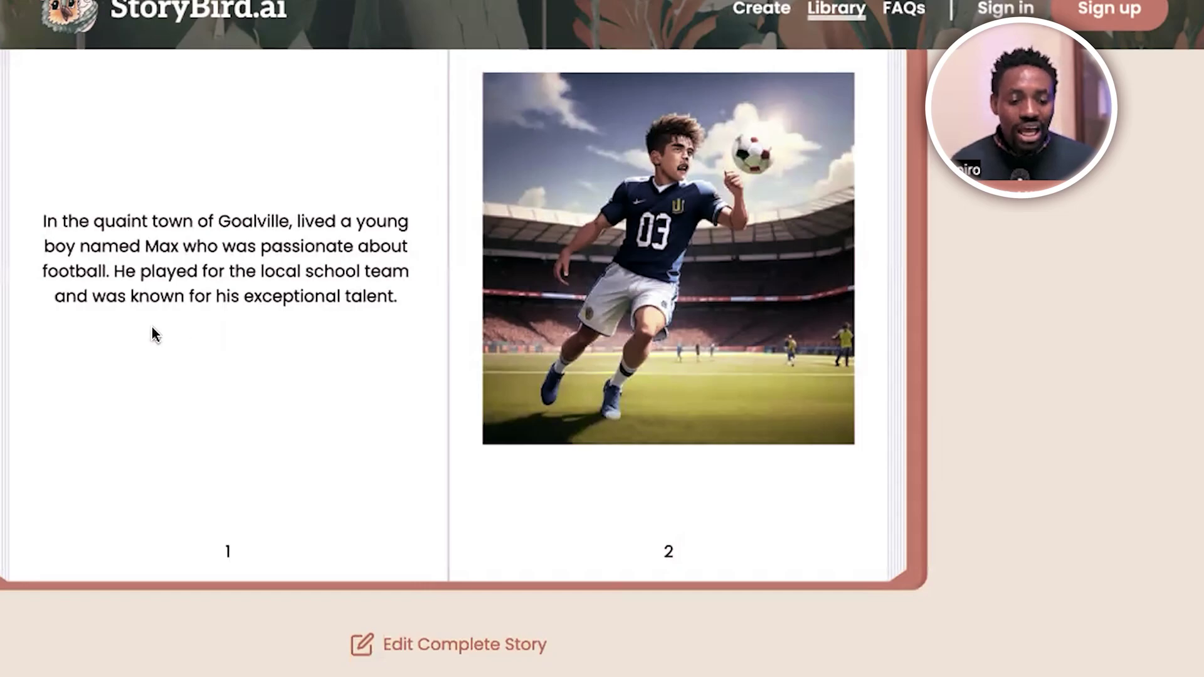
pyautogui.scroll(1, 923, 362)
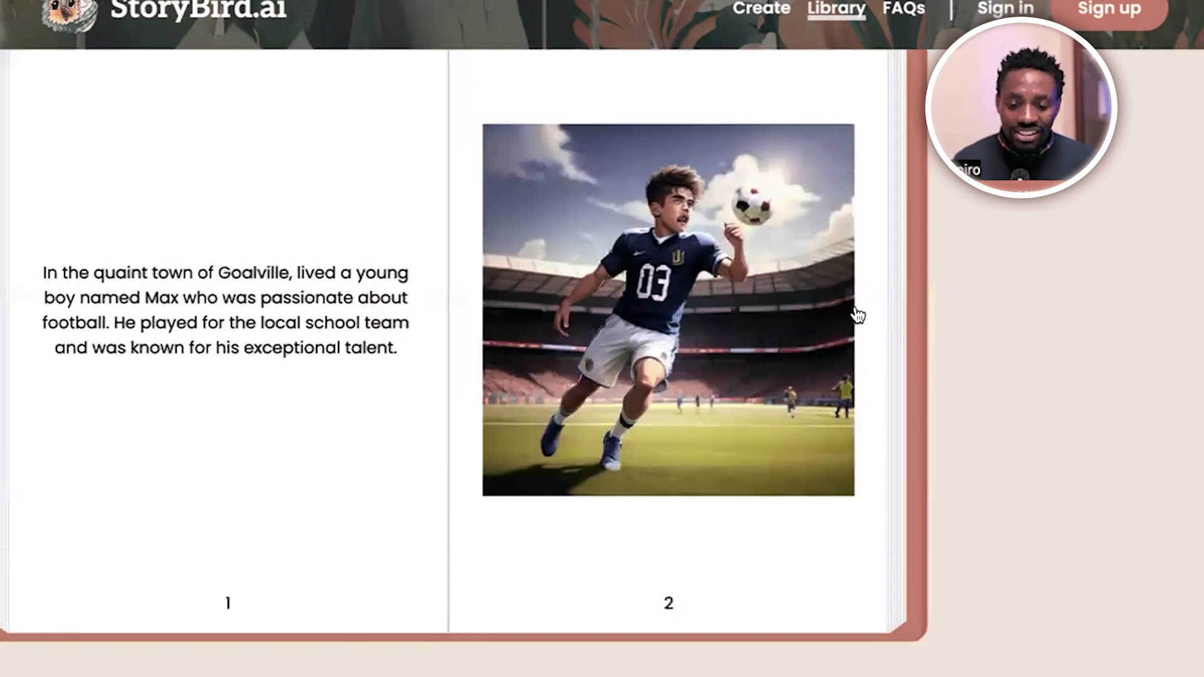